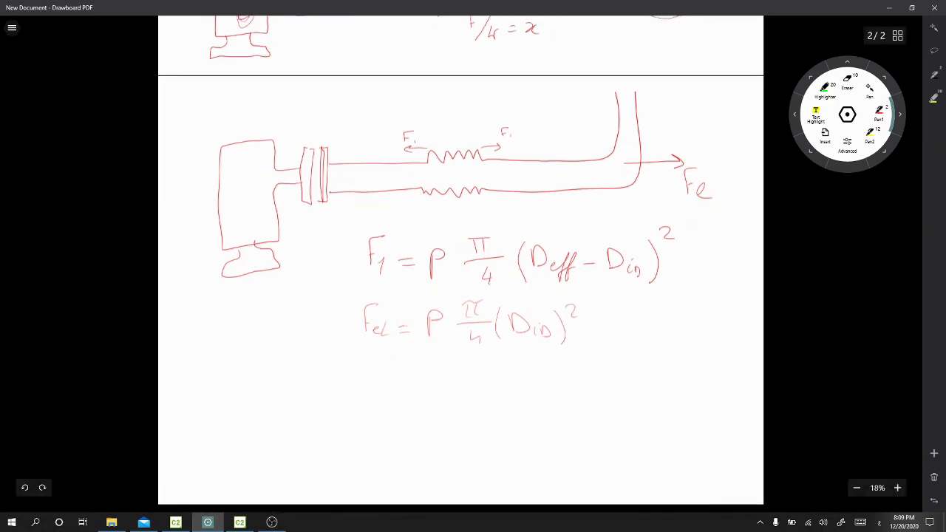
- Insert one blank white landscape A0 page after page 2 of the sketch document
{"action": "left_click", "coordinate": [12, 28]}
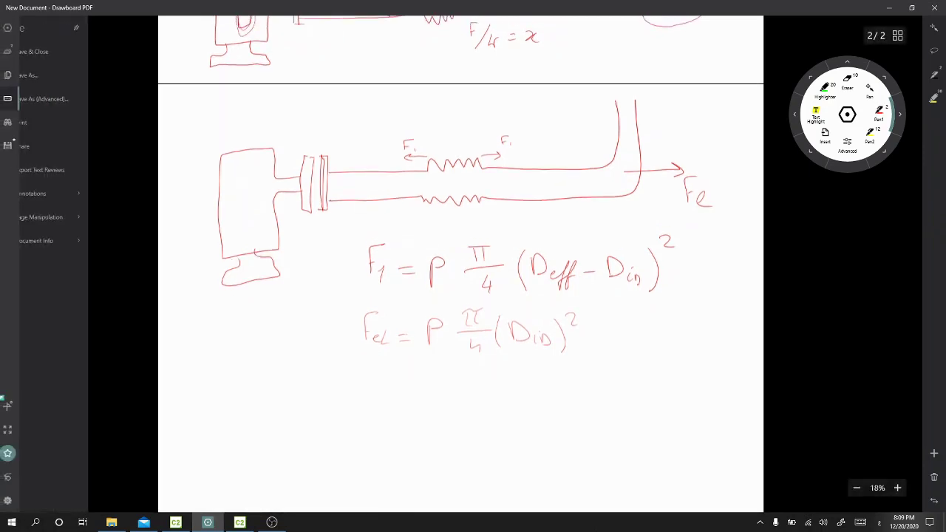
{"action": "left_click", "coordinate": [60, 193]}
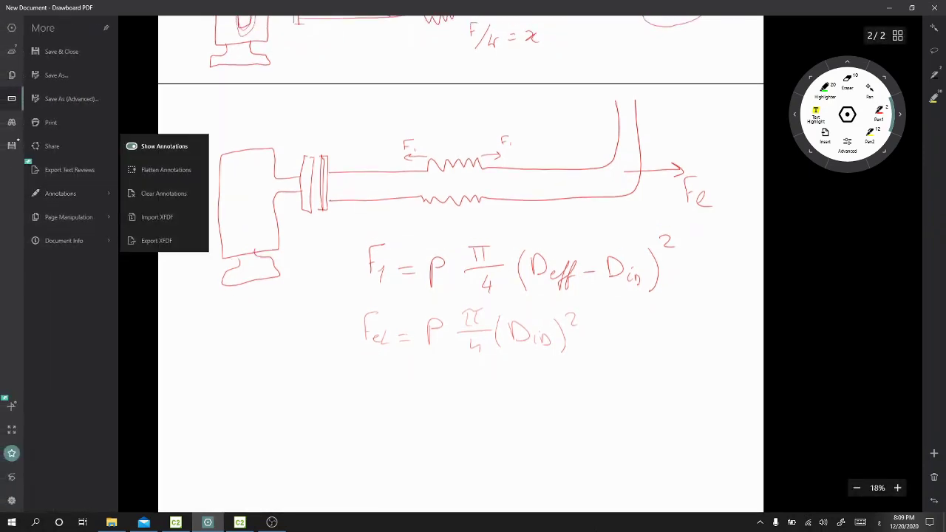
{"action": "left_click", "coordinate": [69, 217]}
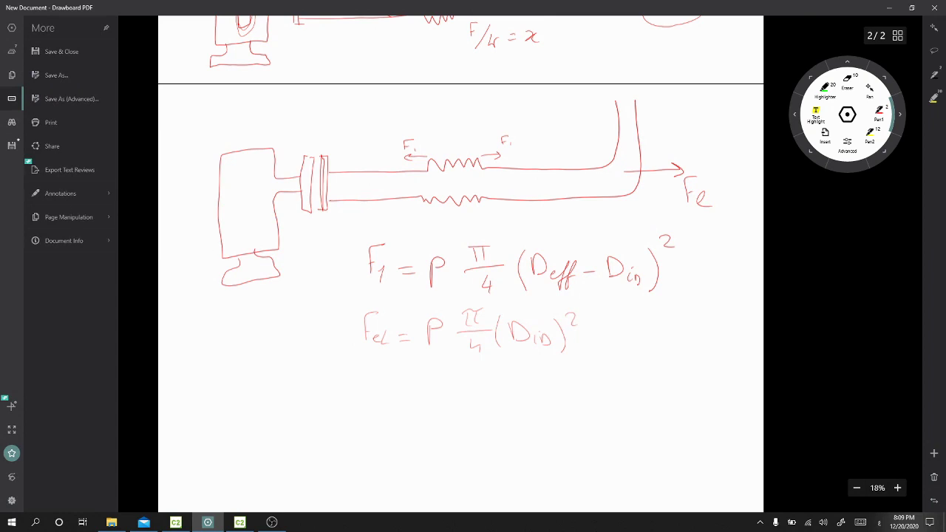
{"action": "left_click", "coordinate": [143, 192]}
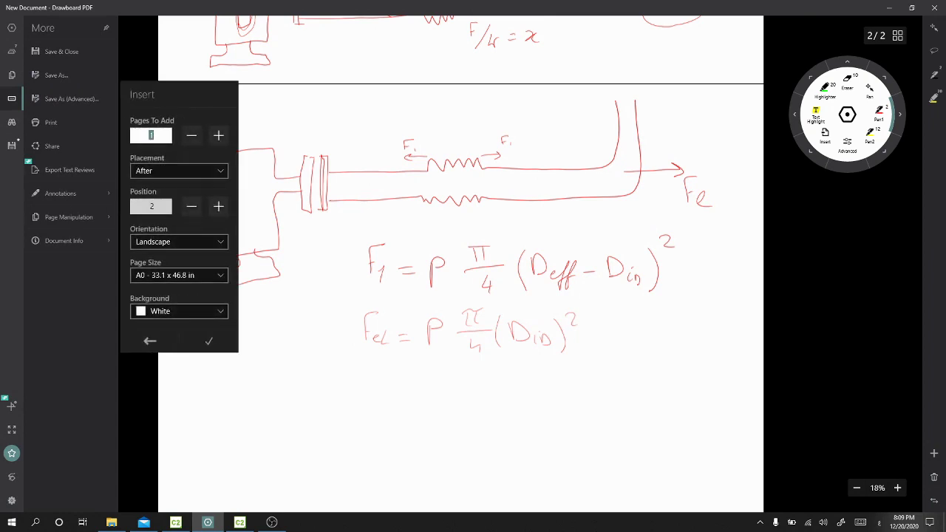
{"action": "key", "text": "Return"}
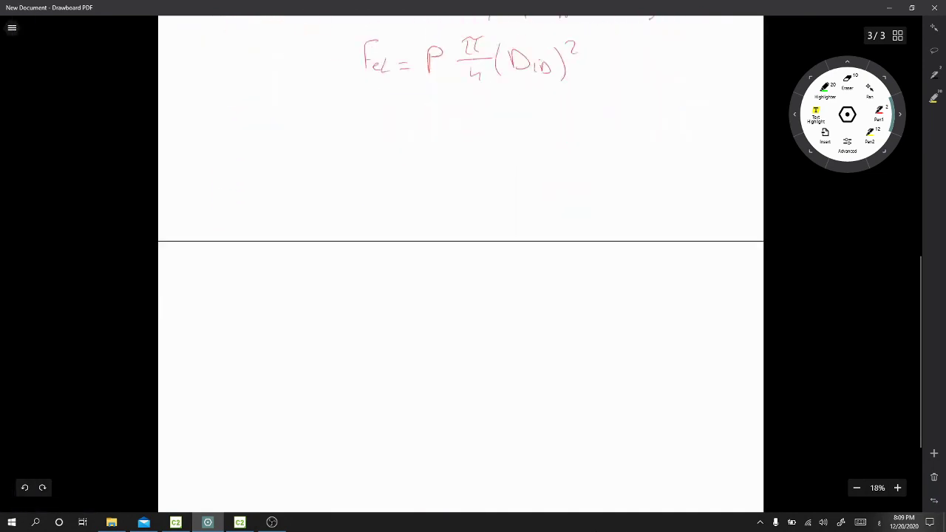
- Switch to the CAESAR II piping model and inspect the anchored end flange's restraint and the expansion joint's stiffness properties
{"action": "left_click", "coordinate": [240, 523]}
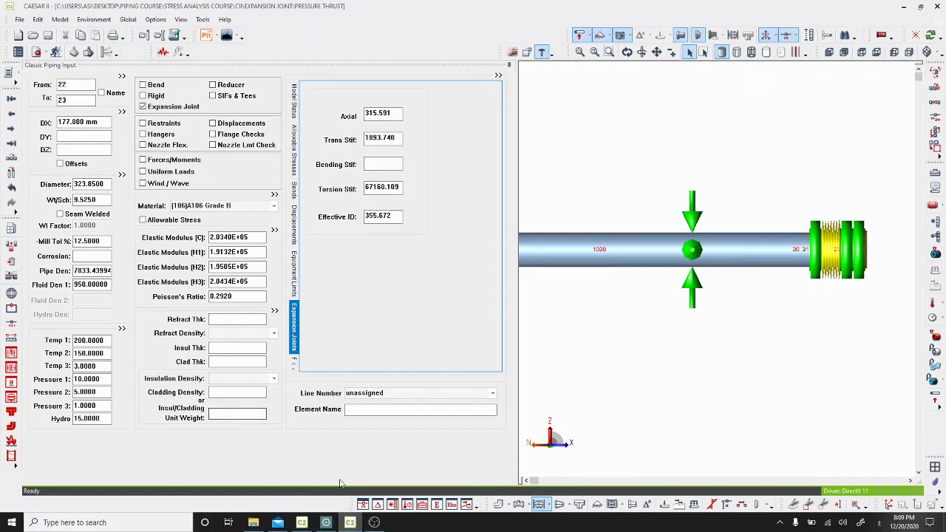
{"action": "scroll", "coordinate": [682, 338], "scroll_direction": "down", "scroll_amount": 3}
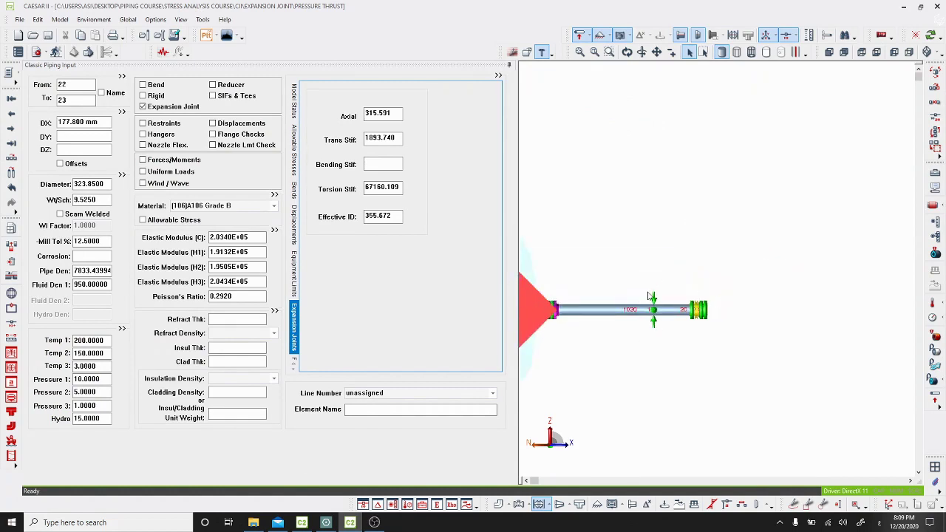
{"action": "left_click_drag", "start_coordinate": [626, 303], "coordinate": [828, 255]}
{"action": "scroll", "coordinate": [828, 255], "scroll_direction": "up", "scroll_amount": 5}
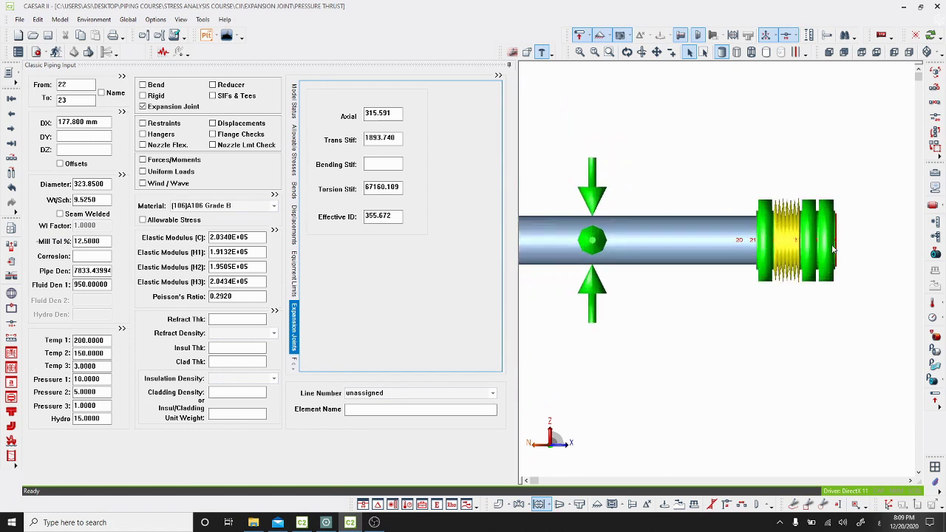
{"action": "left_click", "coordinate": [834, 251]}
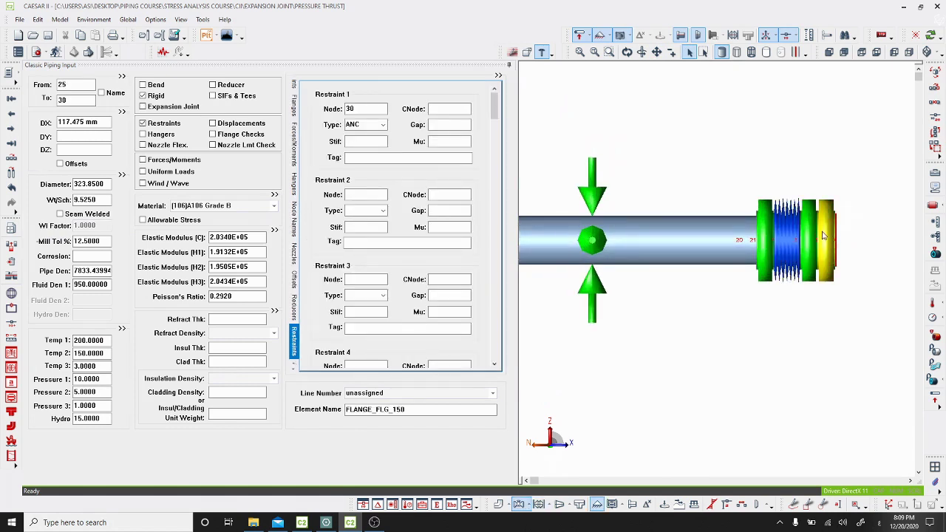
{"action": "scroll", "coordinate": [784, 251], "scroll_direction": "down", "scroll_amount": 2}
{"action": "left_click", "coordinate": [789, 248]}
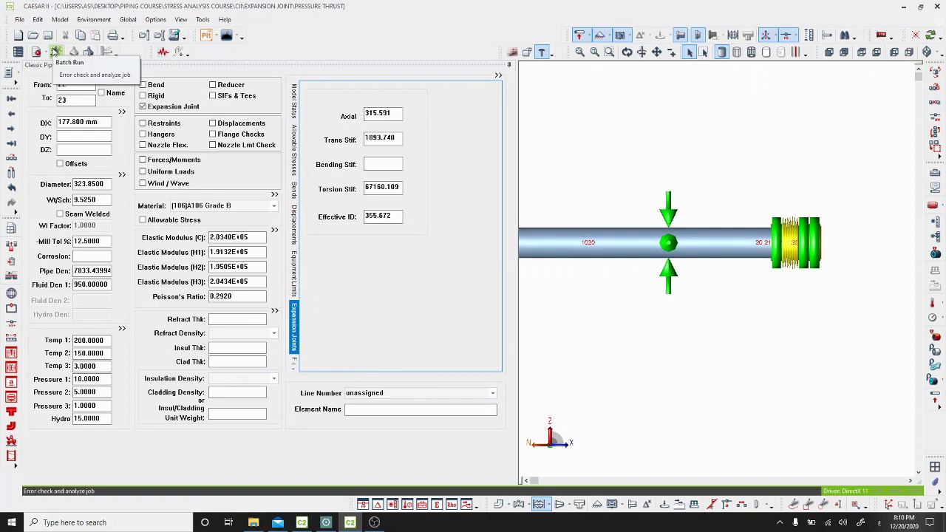
- Run the batch analysis and review the Restraint Summary Extended report for load case 4 (OPE) W+T2+P2
{"action": "left_click", "coordinate": [54, 52]}
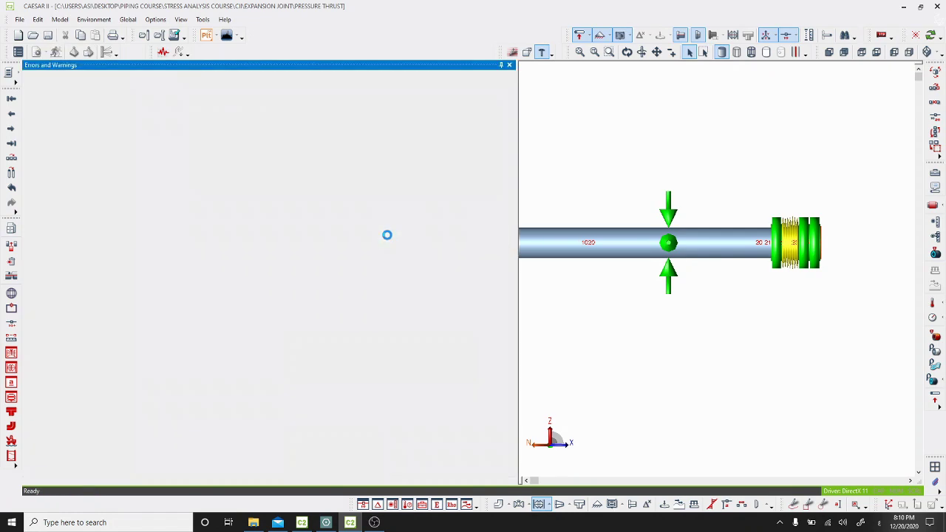
{"action": "key", "text": "alt+Tab"}
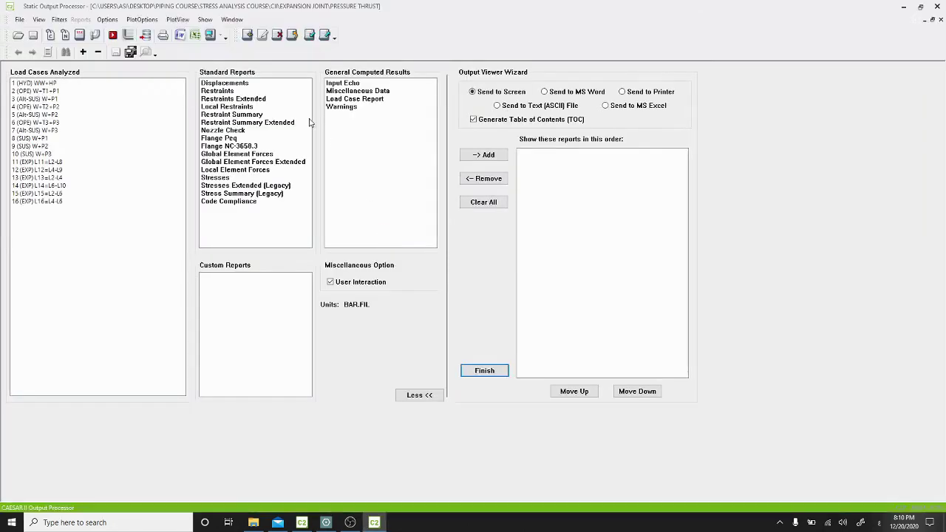
{"action": "left_click", "coordinate": [272, 122]}
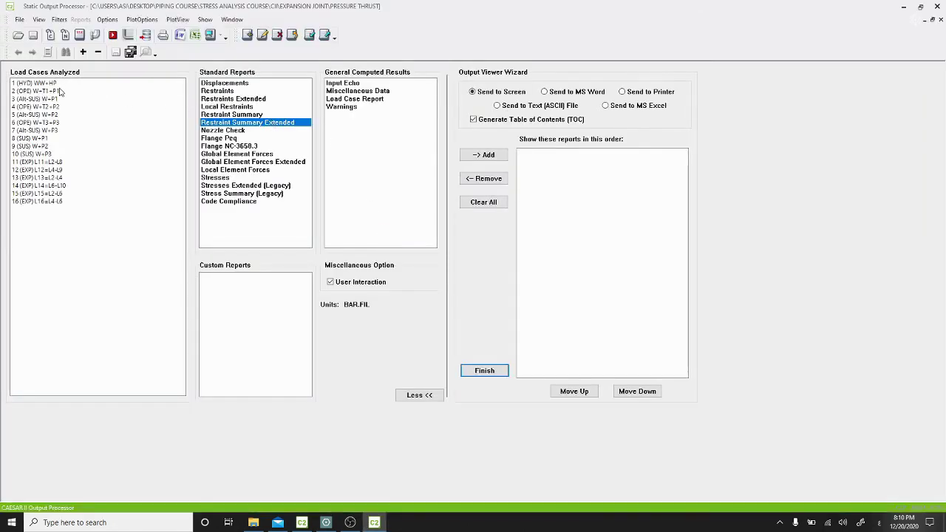
{"action": "left_click_drag", "start_coordinate": [61, 90], "coordinate": [64, 132]}
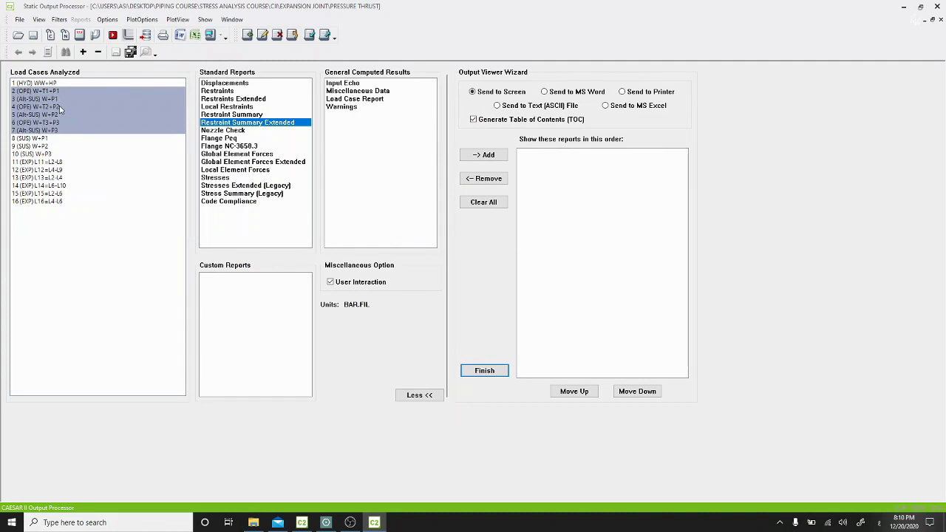
{"action": "left_click", "coordinate": [61, 108]}
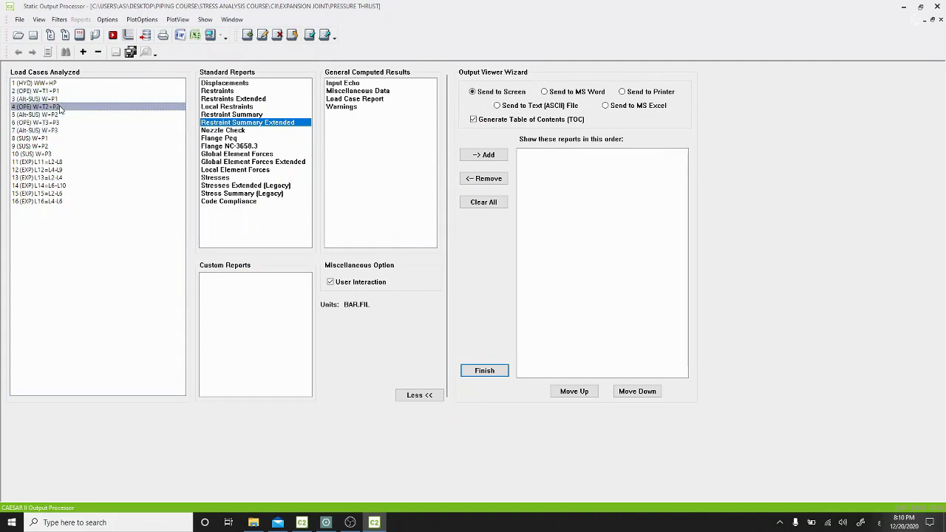
{"action": "left_click", "coordinate": [211, 36]}
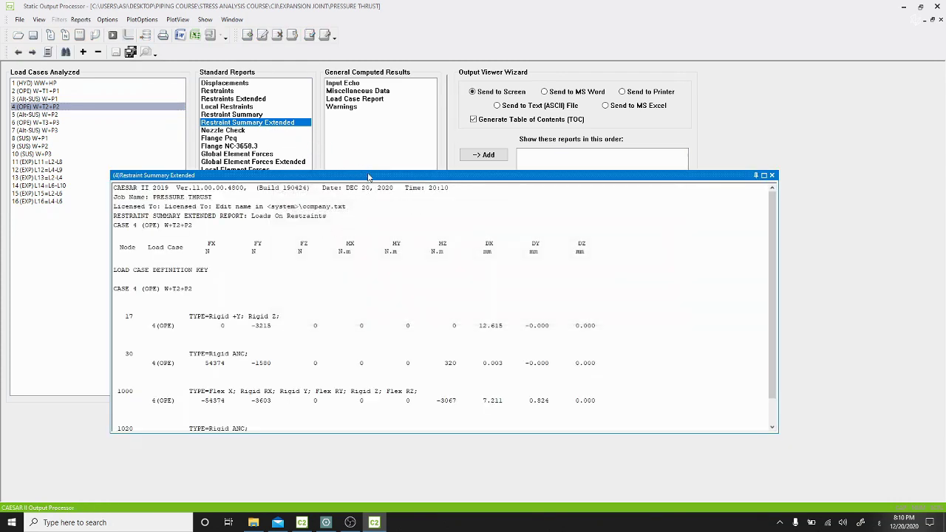
{"action": "scroll", "coordinate": [253, 293], "scroll_direction": "down", "scroll_amount": 1}
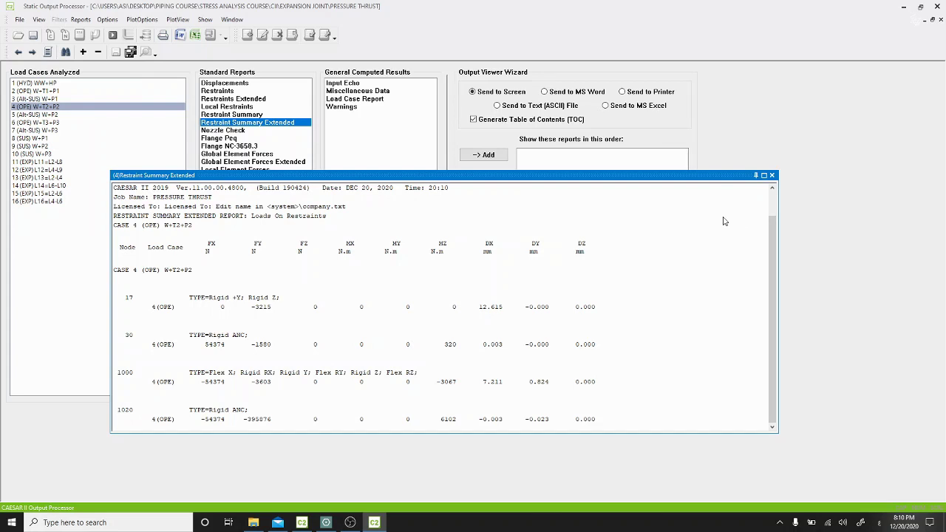
{"action": "left_click", "coordinate": [773, 175]}
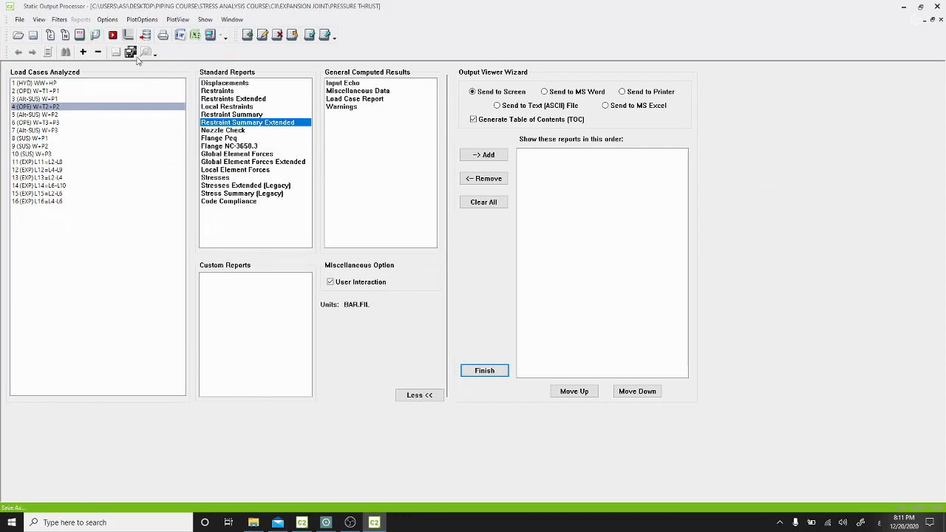
- Display the load case 4 restraint report again and compare it with the thrust force formulas sketched in Drawboard PDF
{"action": "left_click", "coordinate": [212, 35]}
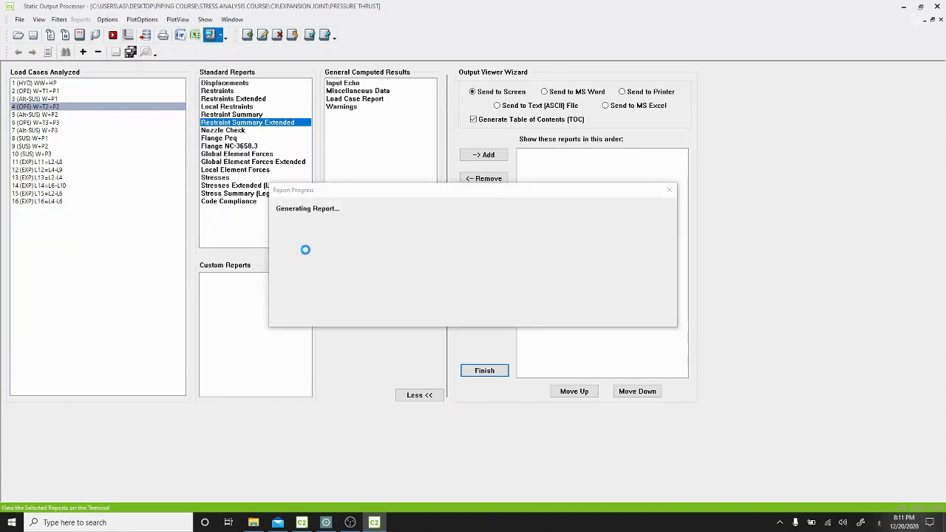
{"action": "left_click", "coordinate": [328, 522]}
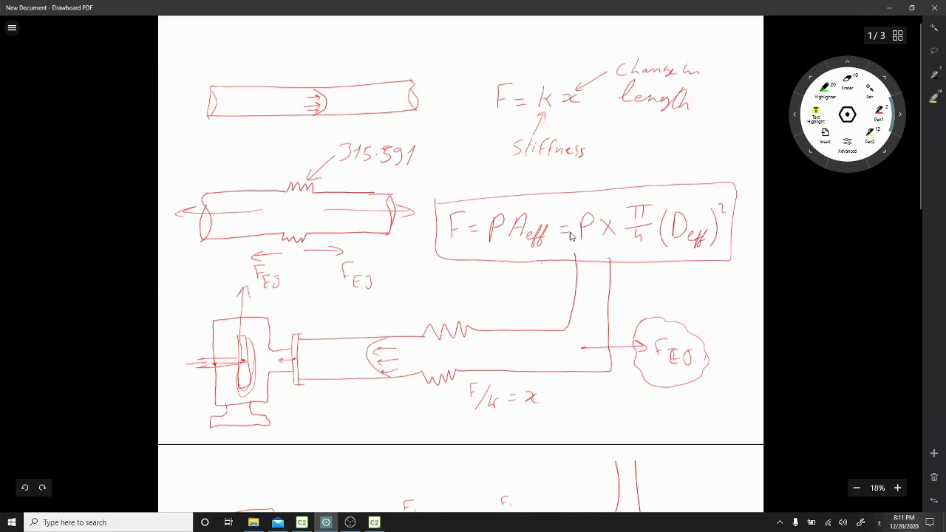
{"action": "scroll", "coordinate": [491, 271], "scroll_direction": "down", "scroll_amount": 3}
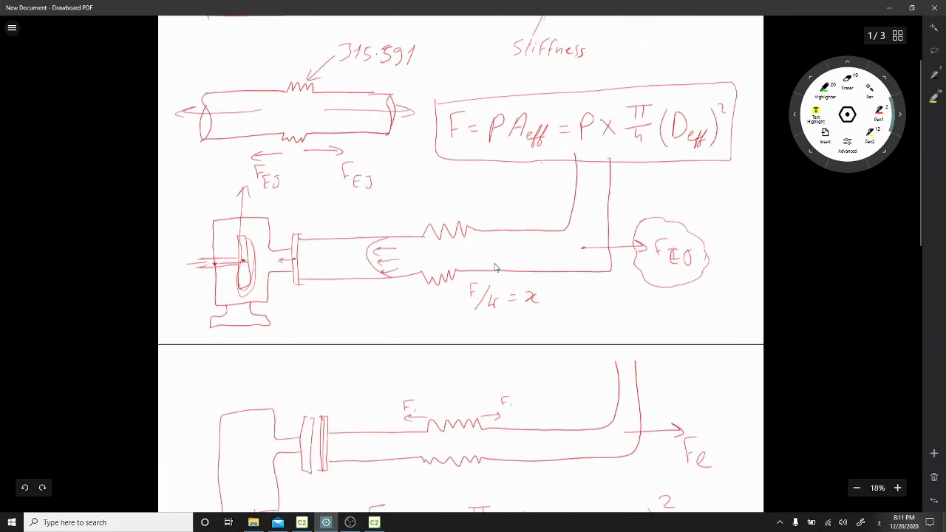
{"action": "scroll", "coordinate": [507, 256], "scroll_direction": "down", "scroll_amount": 3}
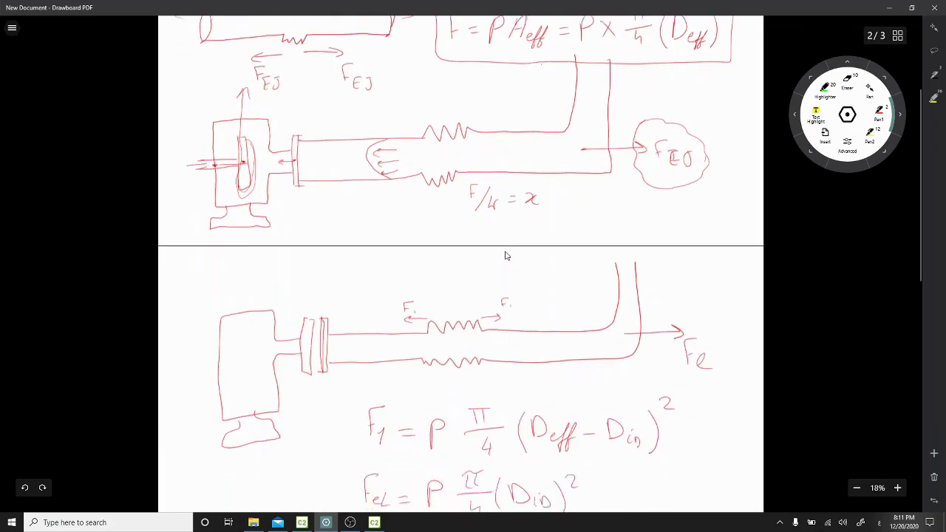
{"action": "scroll", "coordinate": [504, 252], "scroll_direction": "down", "scroll_amount": 3}
{"action": "scroll", "coordinate": [503, 254], "scroll_direction": "up", "scroll_amount": 4}
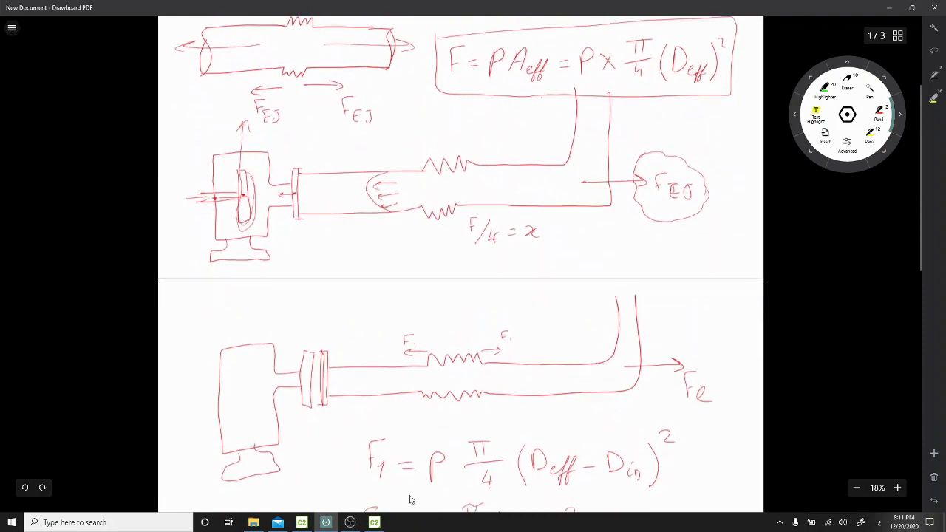
{"action": "left_click", "coordinate": [374, 523]}
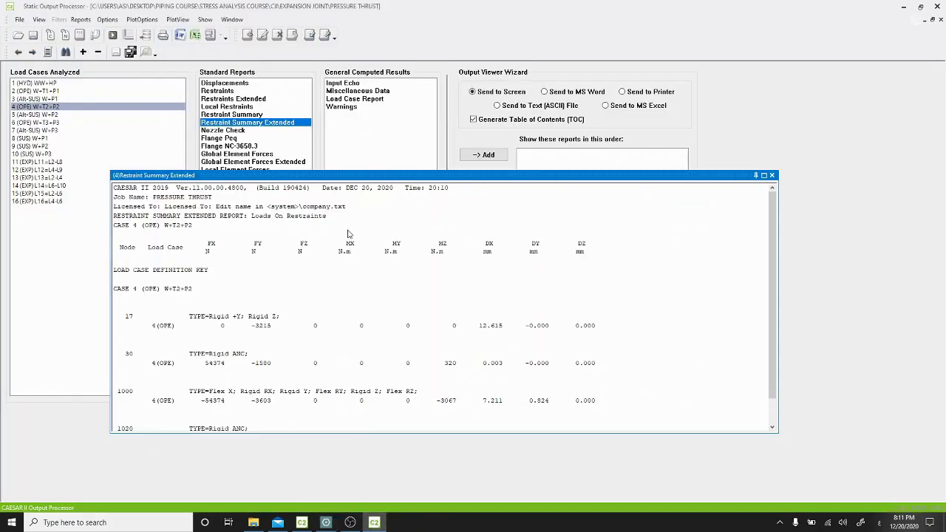
{"action": "left_click", "coordinate": [772, 175]}
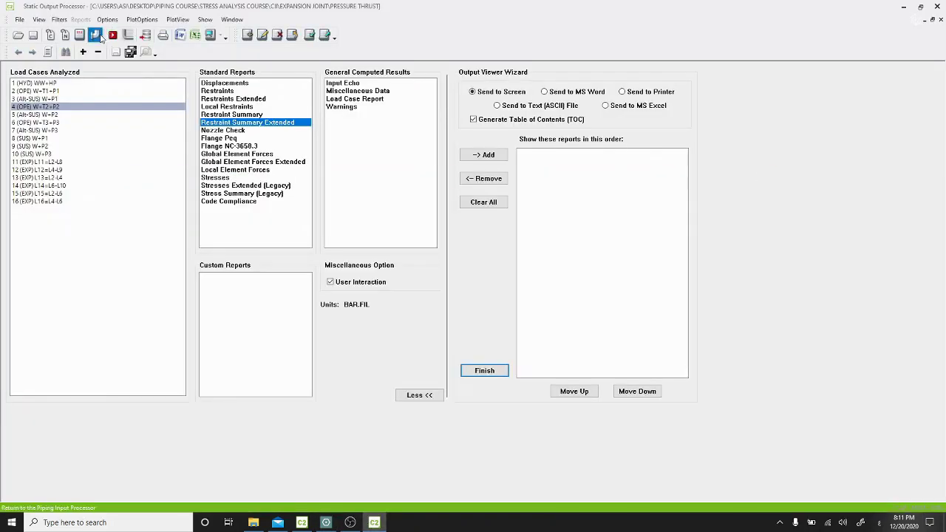
- Return to the piping input and clear the Effective ID of the expansion joint between nodes 22 and 23
{"action": "key", "text": "alt+F4"}
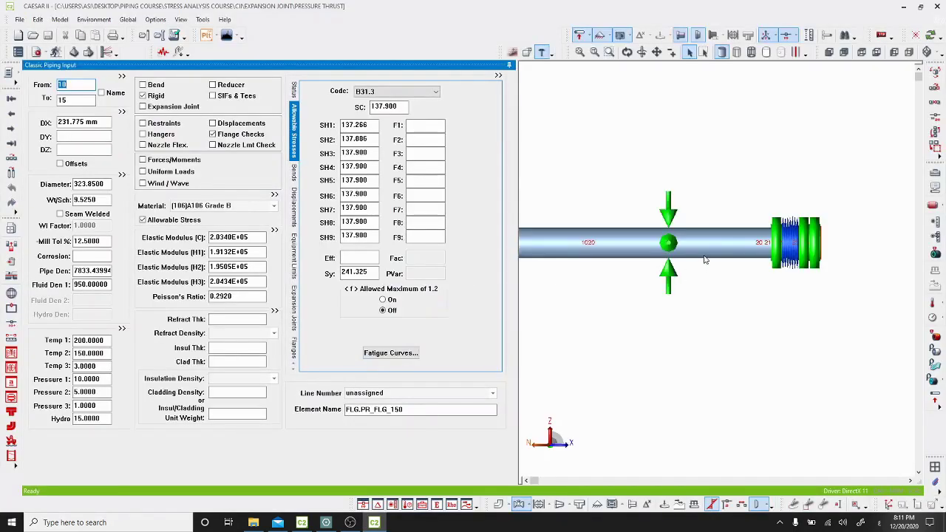
{"action": "scroll", "coordinate": [707, 259], "scroll_direction": "down", "scroll_amount": 4}
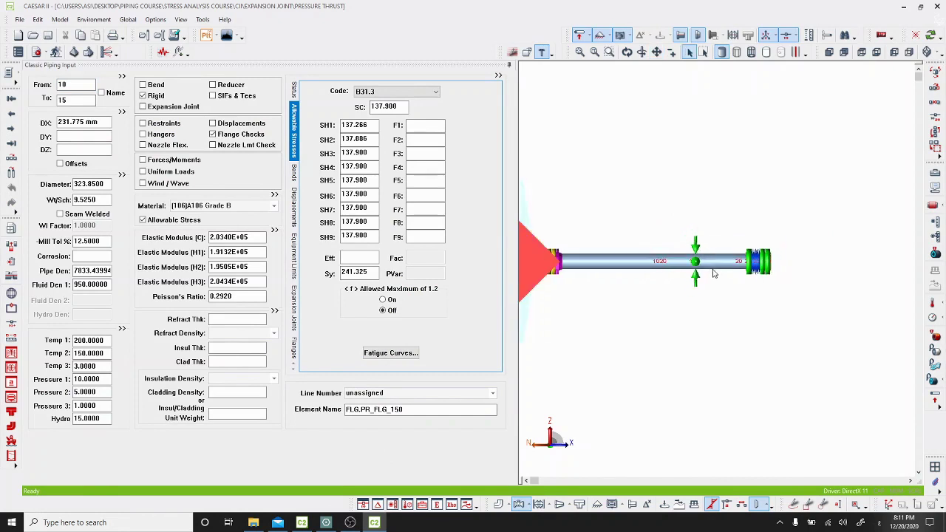
{"action": "scroll", "coordinate": [714, 274], "scroll_direction": "up", "scroll_amount": 3}
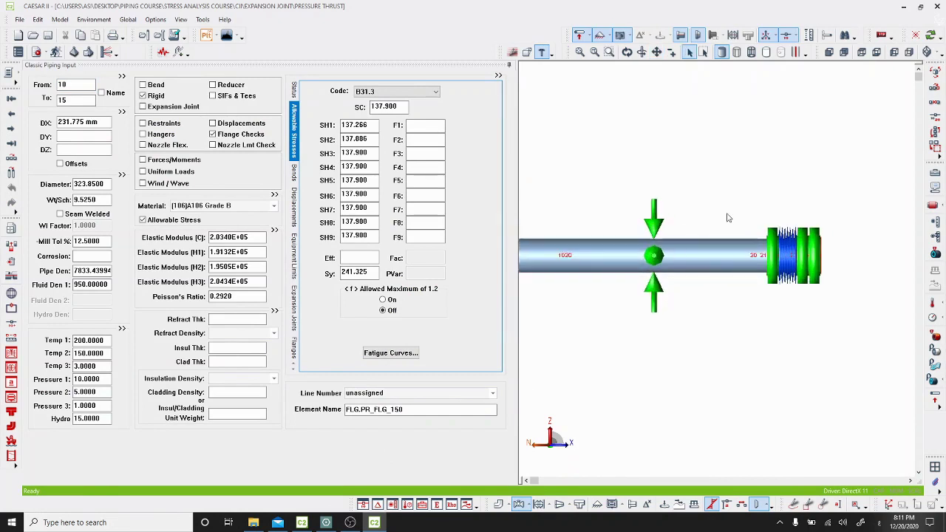
{"action": "left_click", "coordinate": [769, 250]}
{"action": "left_click", "coordinate": [362, 216]}
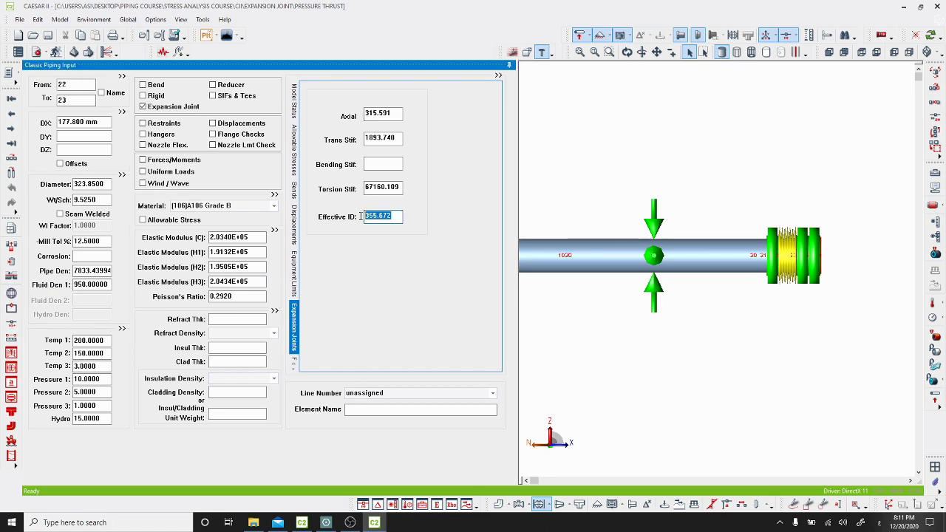
{"action": "key", "text": "Delete"}
{"action": "left_click", "coordinate": [640, 318]}
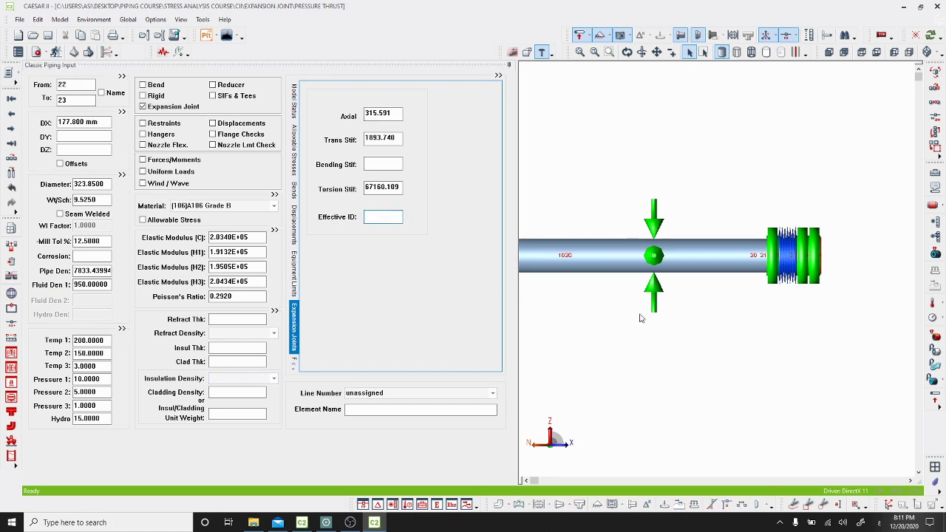
- Set the keyboard input language to English (United States)
{"action": "left_click", "coordinate": [879, 523]}
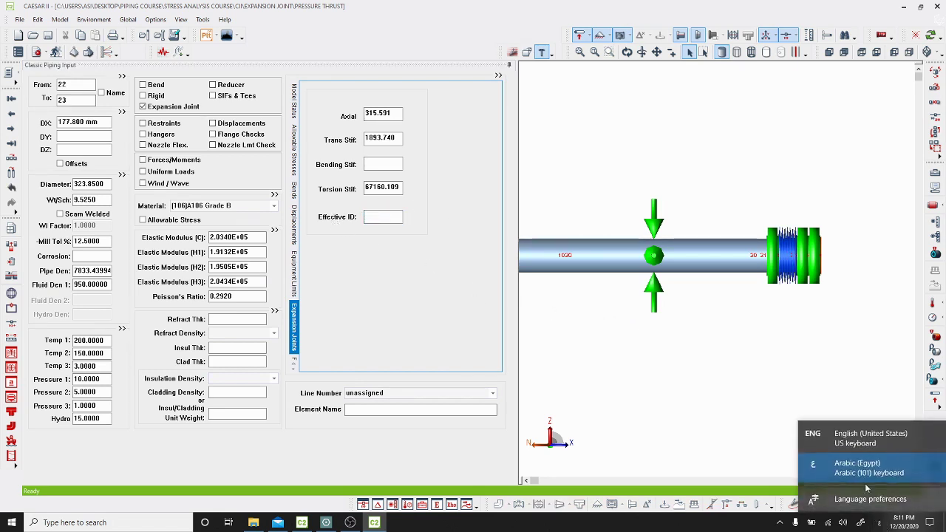
{"action": "left_click", "coordinate": [853, 439]}
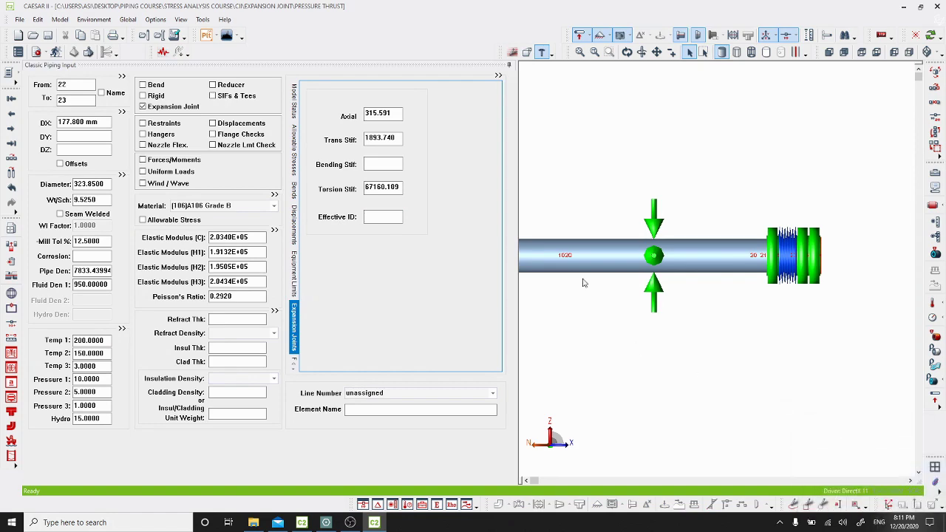
- Rerun the batch analysis with the blank effective ID, look over the sketched formulas meanwhile, and open the static output
{"action": "left_click", "coordinate": [55, 52]}
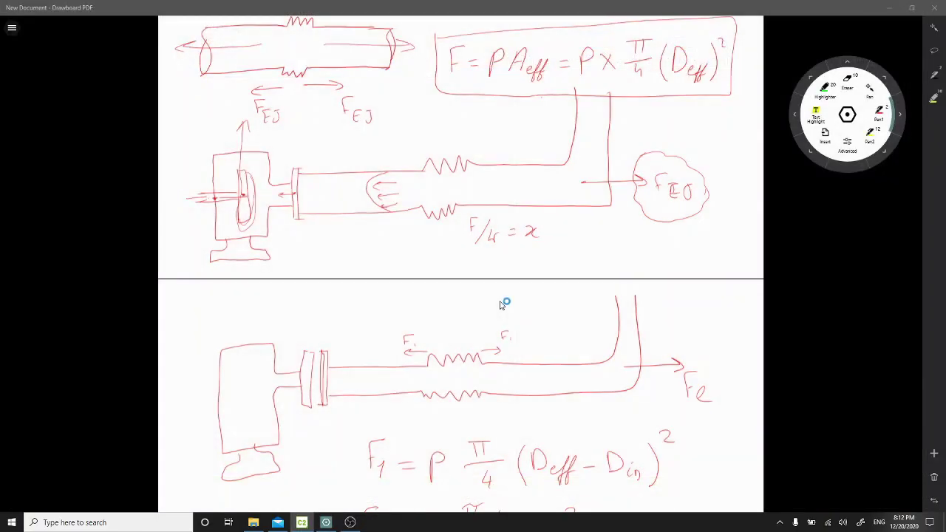
{"action": "scroll", "coordinate": [501, 304], "scroll_direction": "down", "scroll_amount": 3}
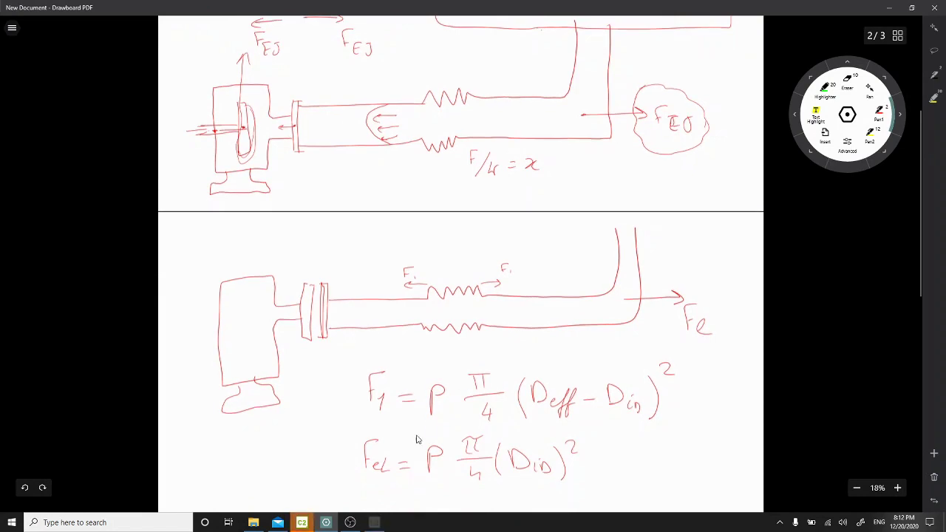
{"action": "left_click", "coordinate": [375, 526]}
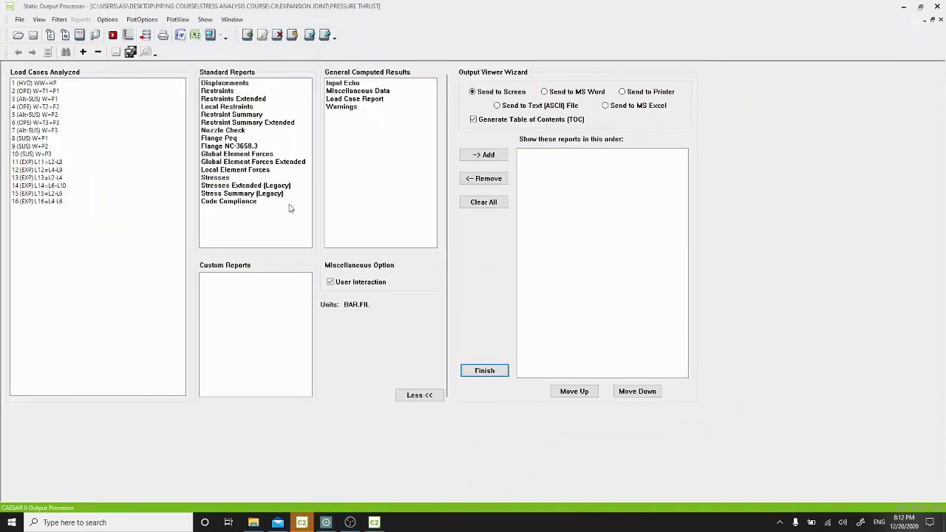
- Display the Restraint Summary Extended report for load case 4 (OPE) W+T2+P2, read the restraint loads, and close it
{"action": "left_click", "coordinate": [255, 123]}
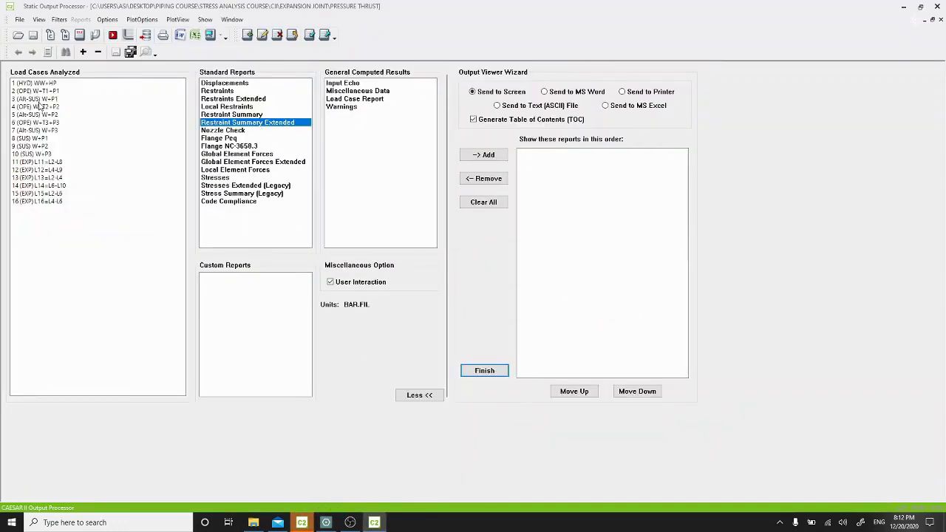
{"action": "left_click", "coordinate": [42, 107]}
{"action": "left_click", "coordinate": [210, 35]}
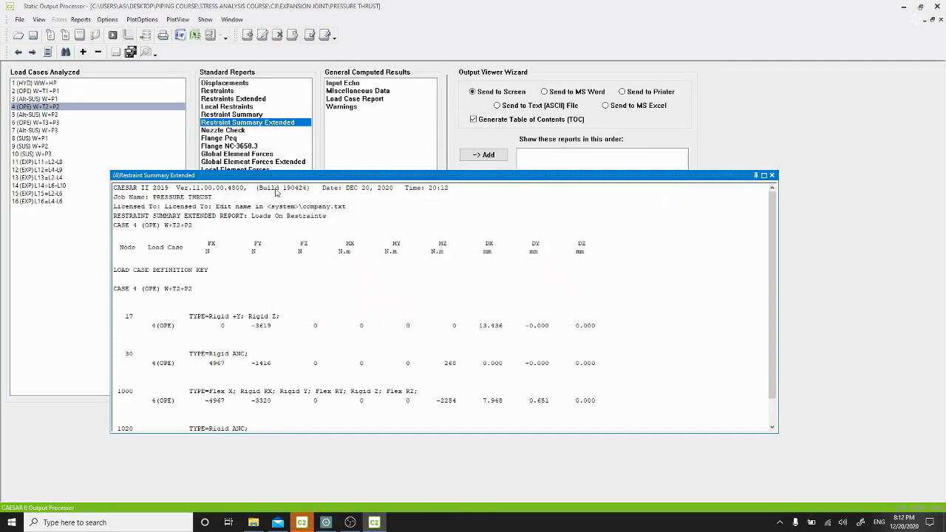
{"action": "scroll", "coordinate": [519, 295], "scroll_direction": "down", "scroll_amount": 1}
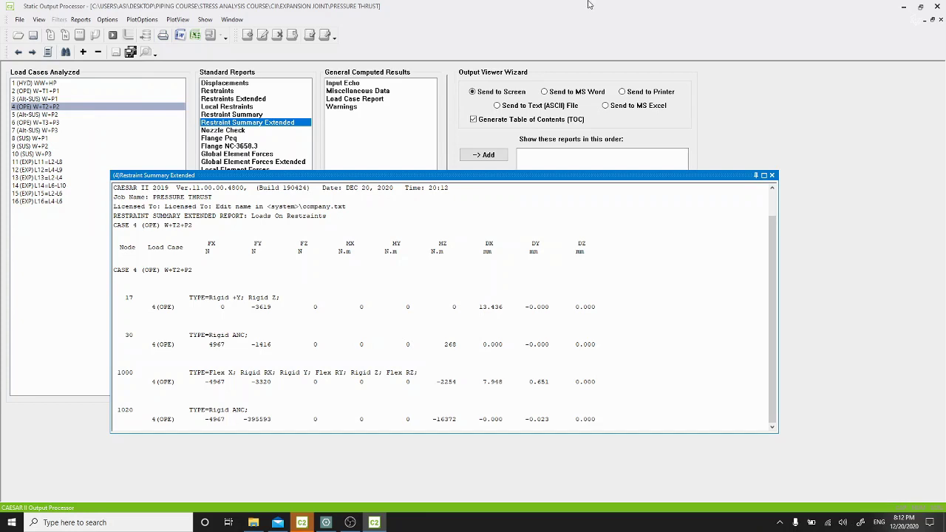
{"action": "left_click", "coordinate": [772, 175]}
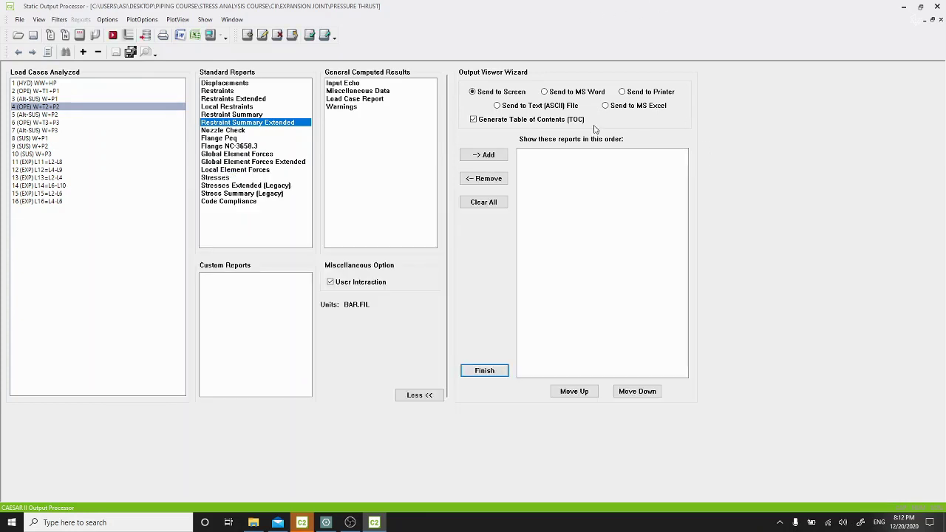
- Display the Displacements report for load case 4, read the nodal movements near the expansion joint, and close it
{"action": "left_click", "coordinate": [245, 84]}
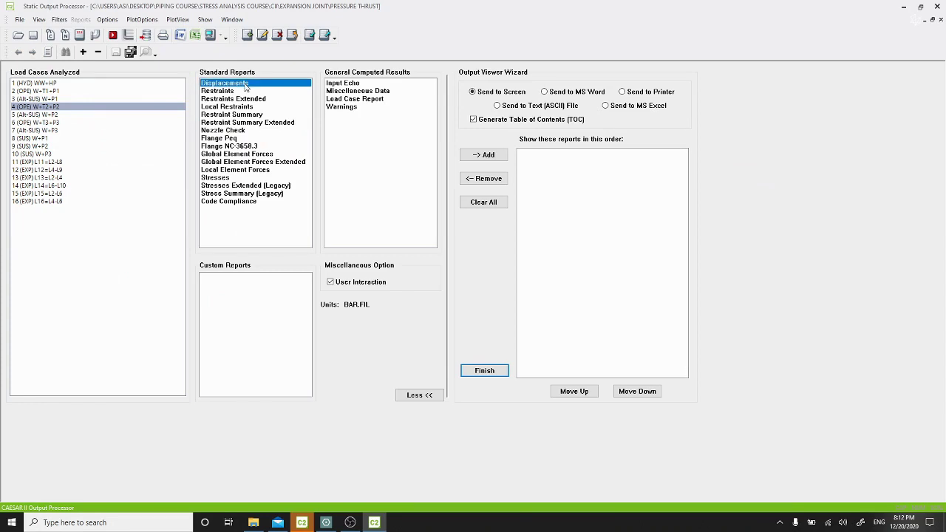
{"action": "left_click", "coordinate": [210, 36]}
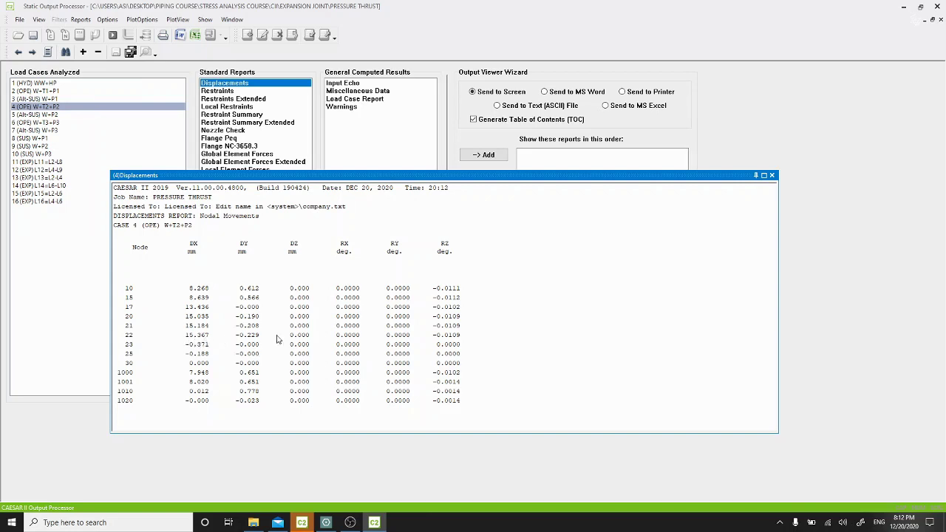
{"action": "left_click", "coordinate": [773, 175]}
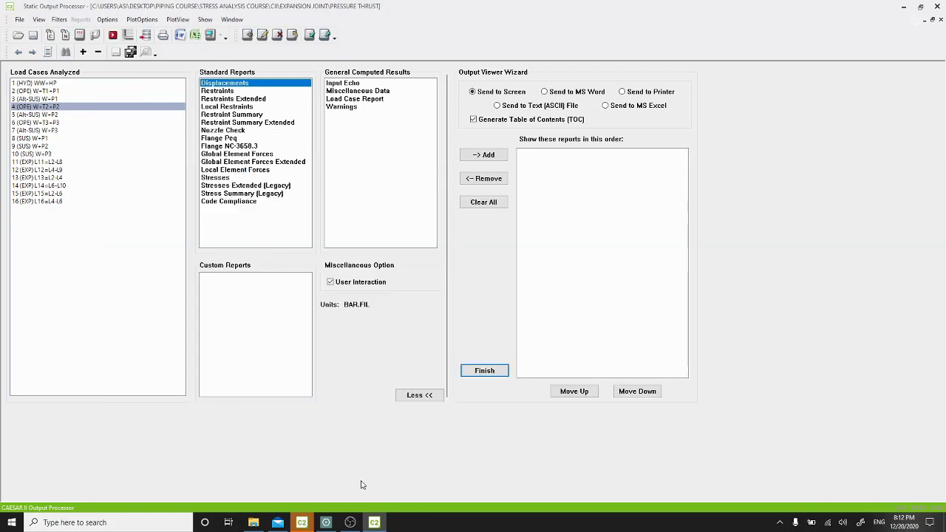
- Switch to Drawboard PDF, write F = K × x below the thrust force formulas, and start substituting the displacement with × 15
{"action": "left_click", "coordinate": [327, 523]}
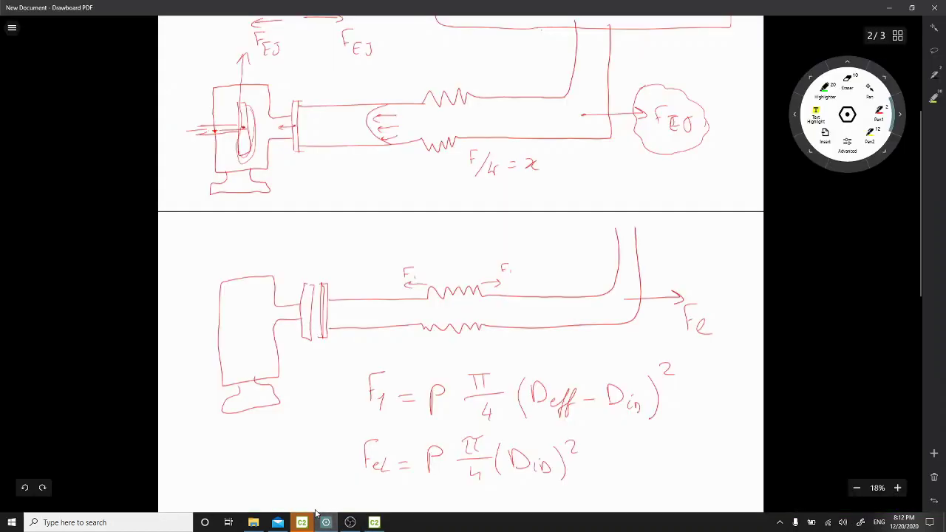
{"action": "scroll", "coordinate": [461, 296], "scroll_direction": "down", "scroll_amount": 3}
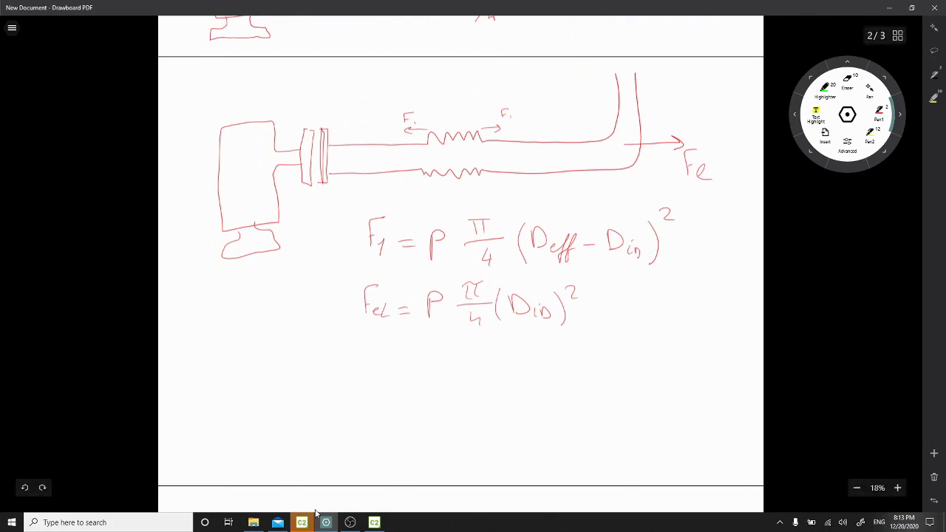
{"action": "scroll", "coordinate": [317, 512], "scroll_direction": "down", "scroll_amount": 1}
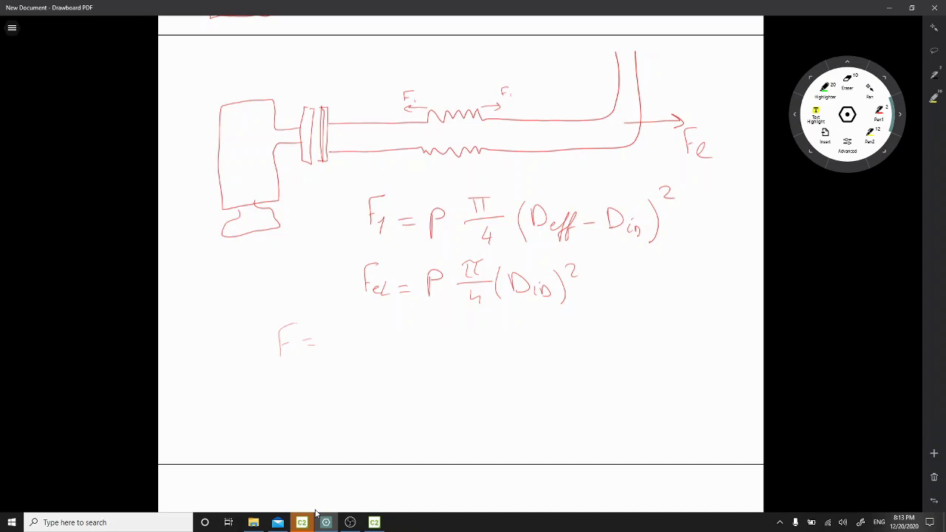
{"action": "left_click_drag", "start_coordinate": [334, 329], "coordinate": [345, 350]}
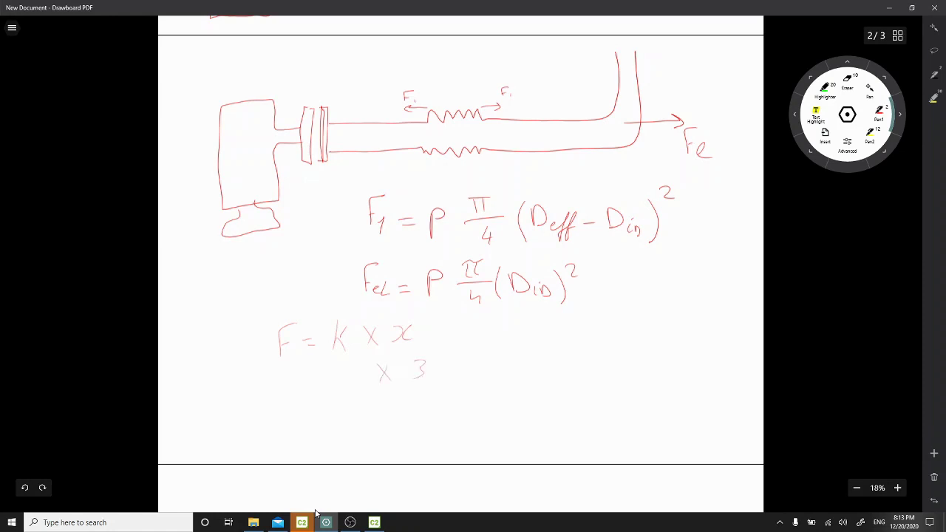
{"action": "left_click", "coordinate": [419, 370]}
{"action": "mouse_move", "coordinate": [400, 363]}
{"action": "left_mouse_down"}
{"action": "mouse_move", "coordinate": [408, 384]}
{"action": "mouse_move", "coordinate": [419, 378]}
{"action": "left_mouse_up"}
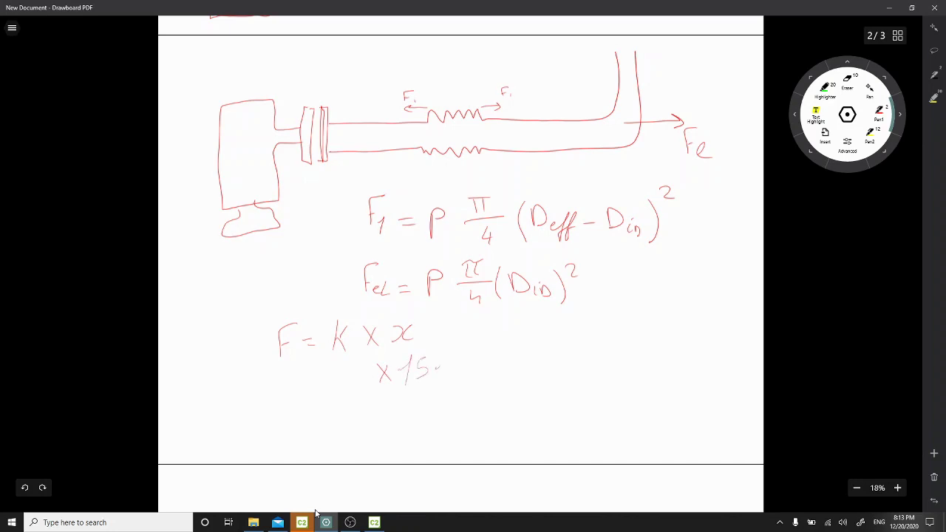
- Recheck node 22's DX in the load case 4 Displacements report and complete the displacement in the formula as 15.367
{"action": "left_click", "coordinate": [374, 523]}
{"action": "left_click", "coordinate": [210, 35]}
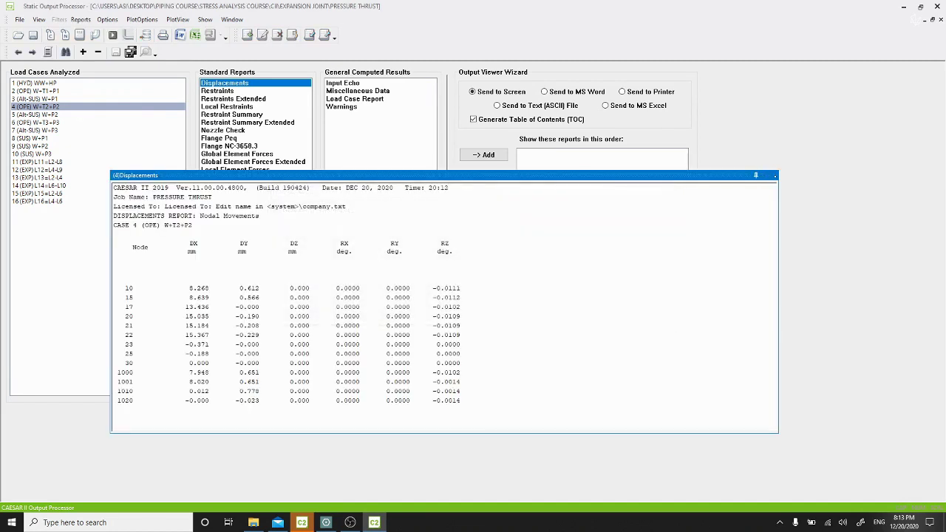
{"action": "left_click", "coordinate": [775, 175]}
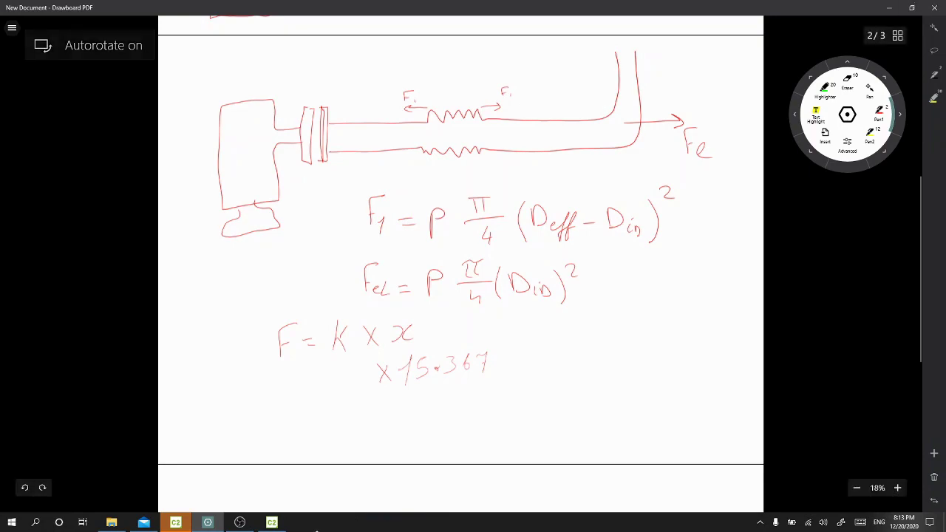
- Look up the axial stiffness of the expansion joint between nodes 22 and 23 in the piping input and write 315.591 under K
{"action": "left_click", "coordinate": [271, 523]}
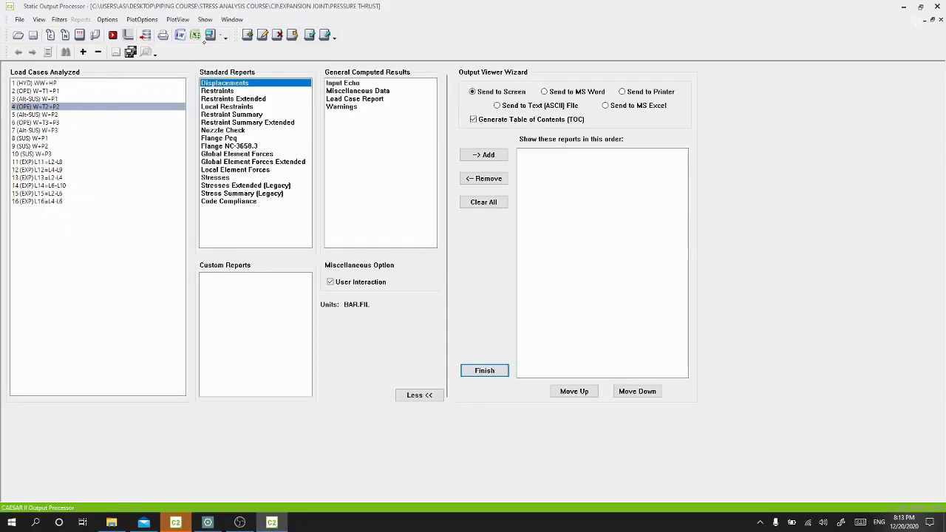
{"action": "left_click", "coordinate": [96, 38]}
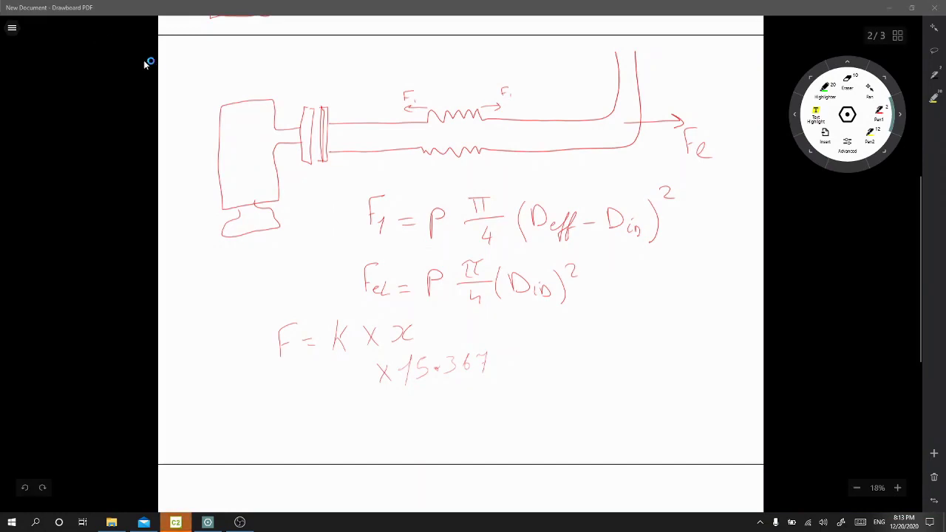
{"action": "left_click", "coordinate": [182, 524]}
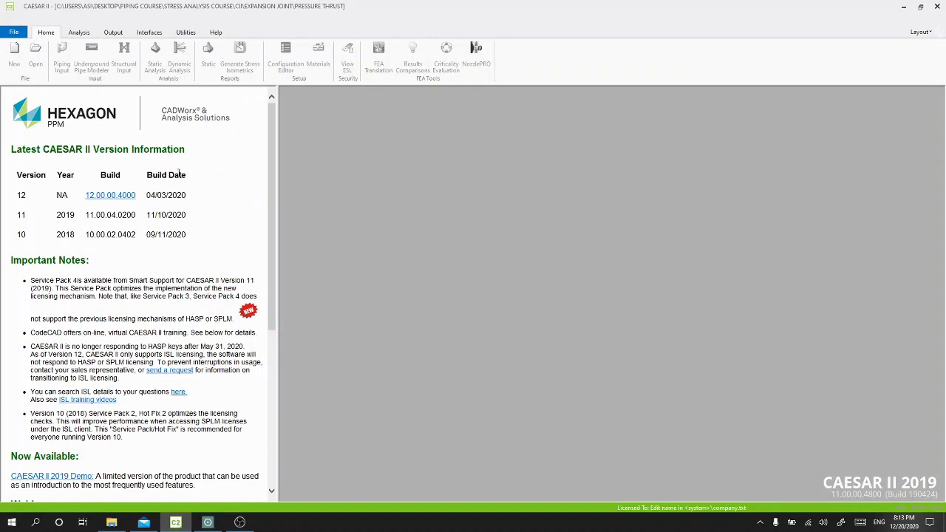
{"action": "left_click", "coordinate": [269, 523]}
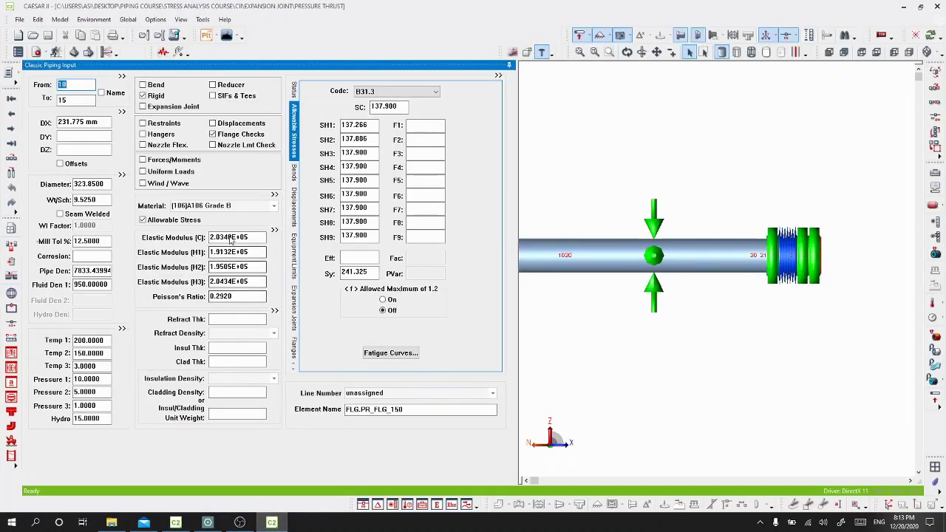
{"action": "left_click", "coordinate": [793, 260]}
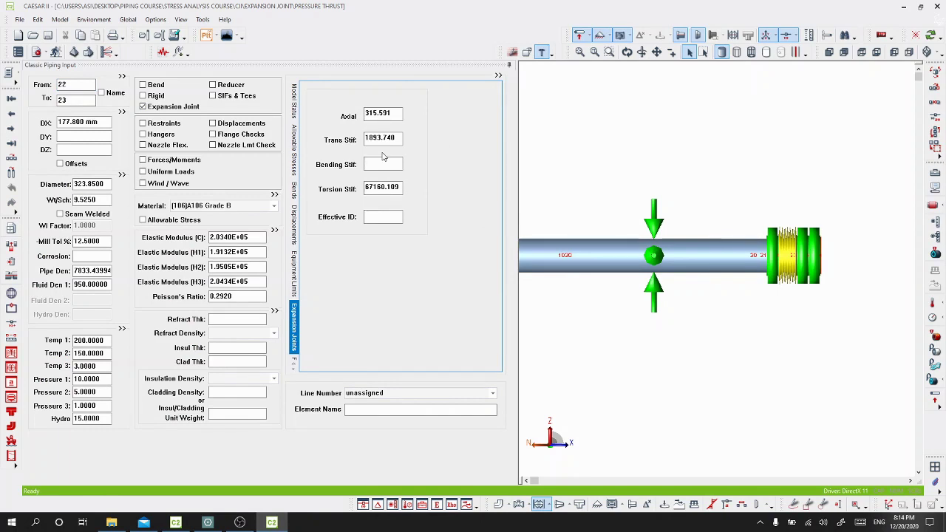
{"action": "mouse_move", "coordinate": [238, 523]}
{"action": "left_click", "coordinate": [210, 523]}
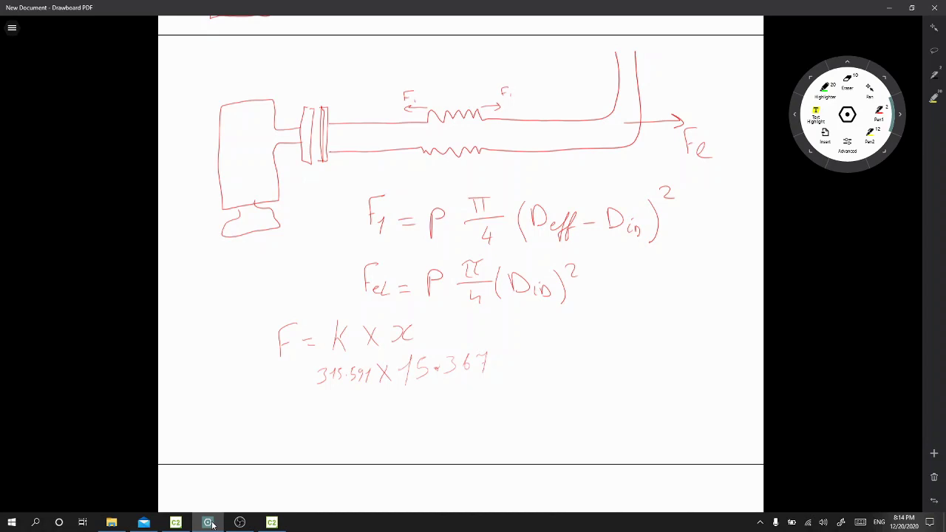
- Complete the spring force calculation with the result = 4849.69 N
{"action": "left_click_drag", "start_coordinate": [501, 362], "coordinate": [508, 362]}
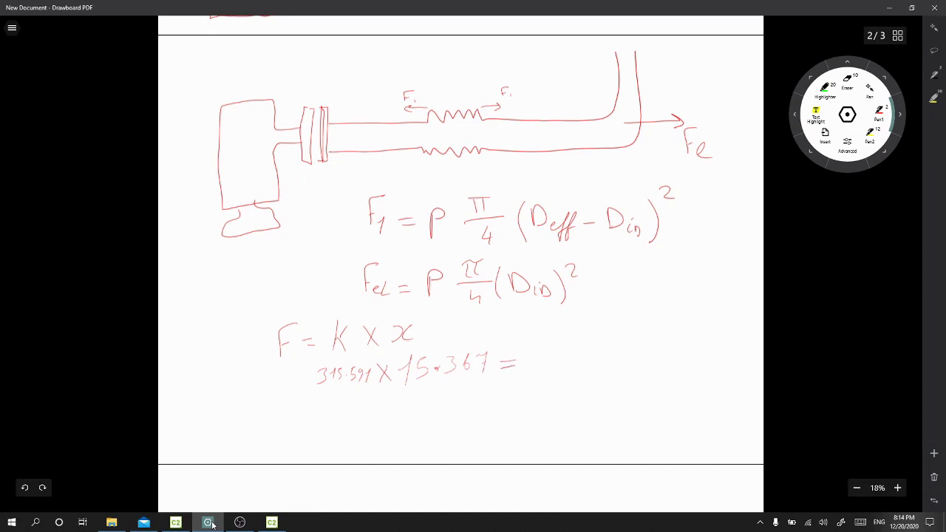
{"action": "left_click_drag", "start_coordinate": [555, 353], "coordinate": [551, 359]}
{"action": "mouse_move", "coordinate": [617, 353]}
{"action": "left_mouse_down"}
{"action": "mouse_move", "coordinate": [615, 365]}
{"action": "mouse_move", "coordinate": [647, 349]}
{"action": "left_mouse_up"}
- Reopen the load case 4 Restraint Summary Extended report, compare the anchor's FX at node 30 with the calculated spring force, and close it
{"action": "left_click", "coordinate": [272, 523]}
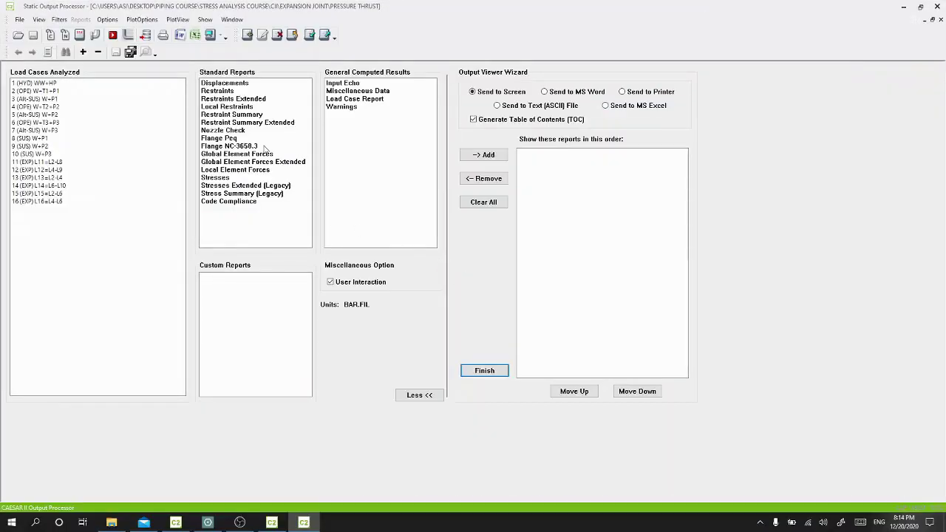
{"action": "left_click", "coordinate": [257, 123]}
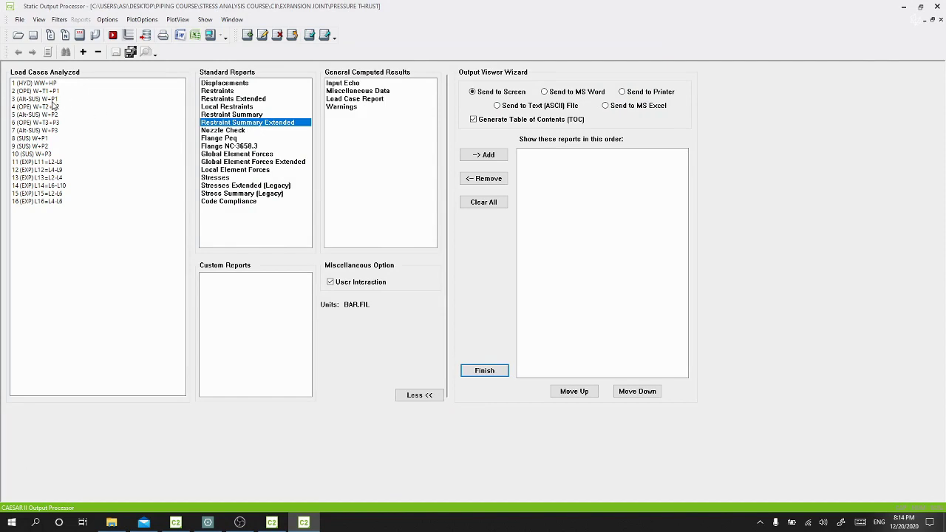
{"action": "left_click", "coordinate": [54, 107]}
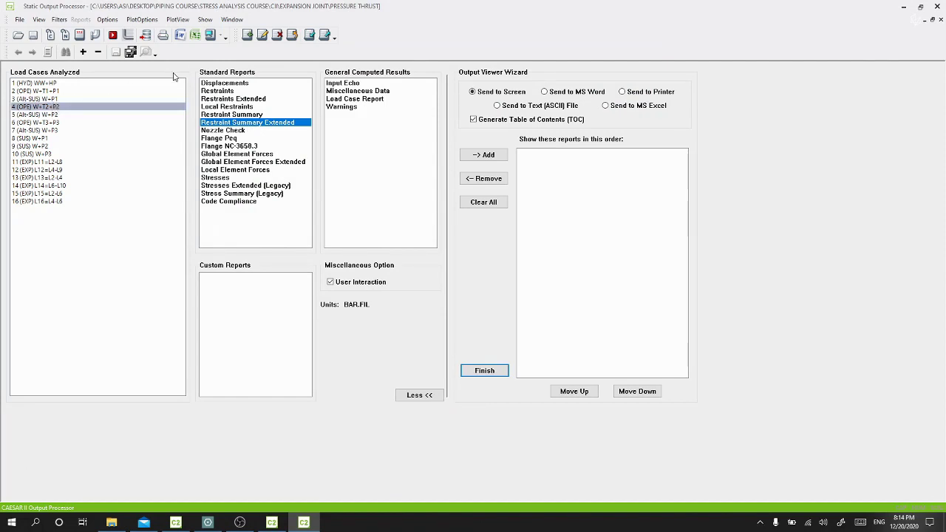
{"action": "left_click", "coordinate": [211, 35]}
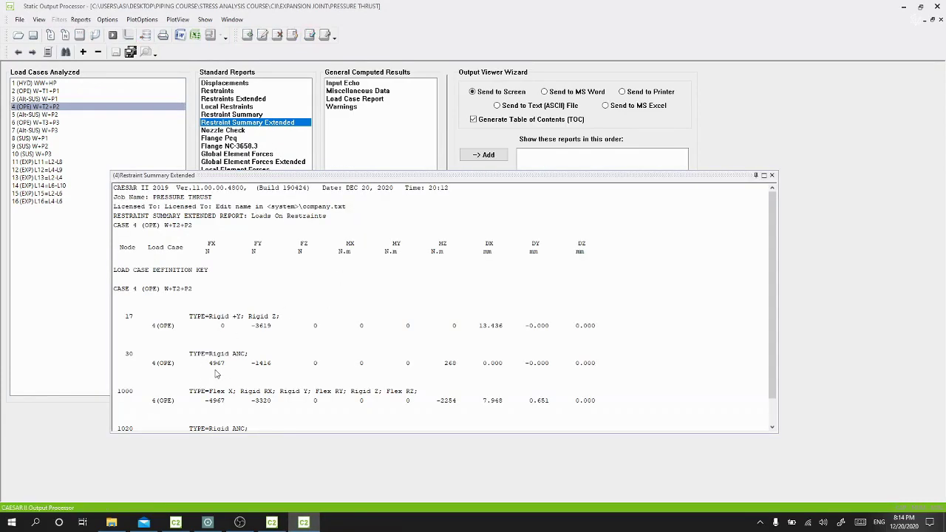
{"action": "left_click", "coordinate": [773, 176]}
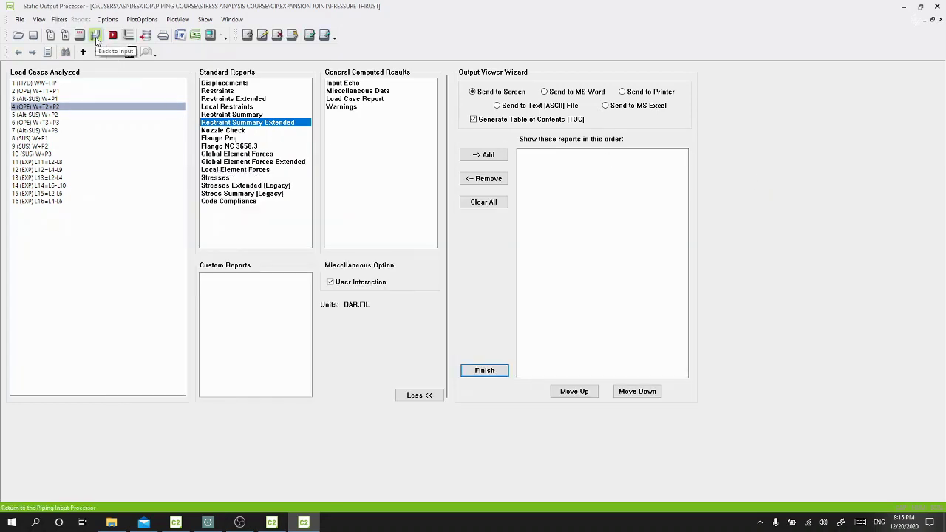
- Return to the piping input and review the handwritten spring force calculation in Drawboard PDF
{"action": "left_click", "coordinate": [96, 37]}
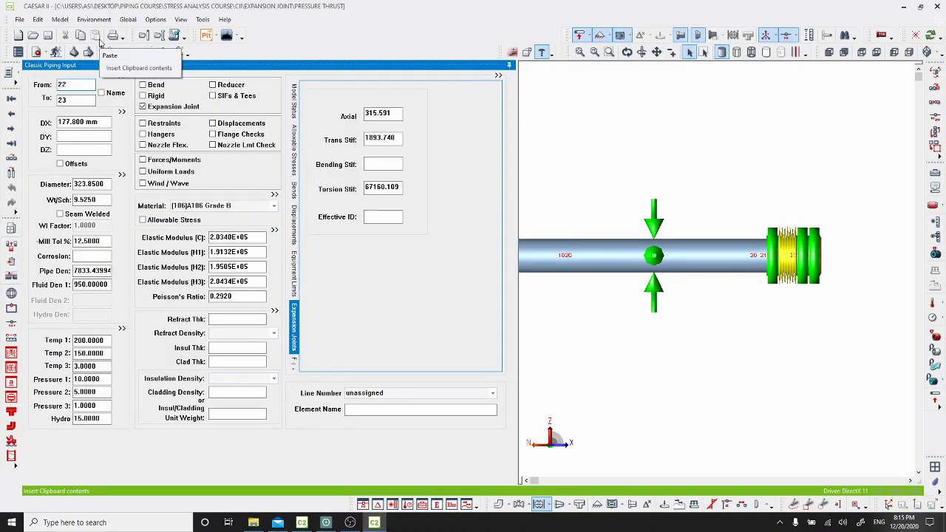
{"action": "left_click", "coordinate": [326, 522]}
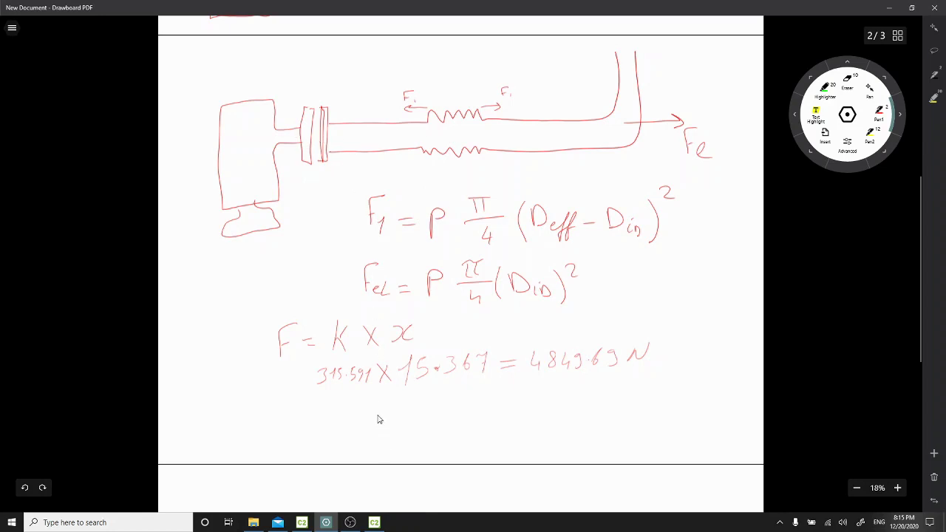
{"action": "left_click", "coordinate": [377, 505]}
- Set the restraint symbol size to Smallest and show the whole model in an isometric view
{"action": "scroll", "coordinate": [756, 252], "scroll_direction": "down", "scroll_amount": 5}
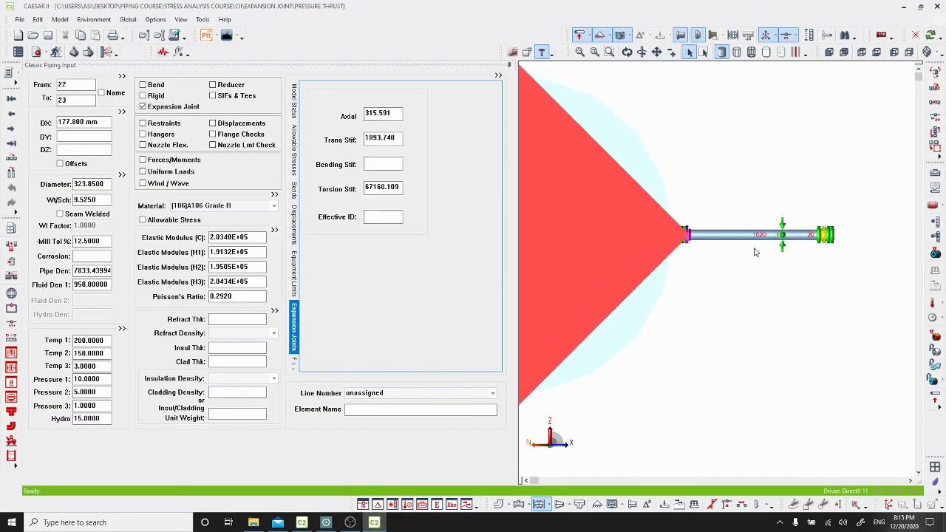
{"action": "left_click", "coordinate": [610, 35]}
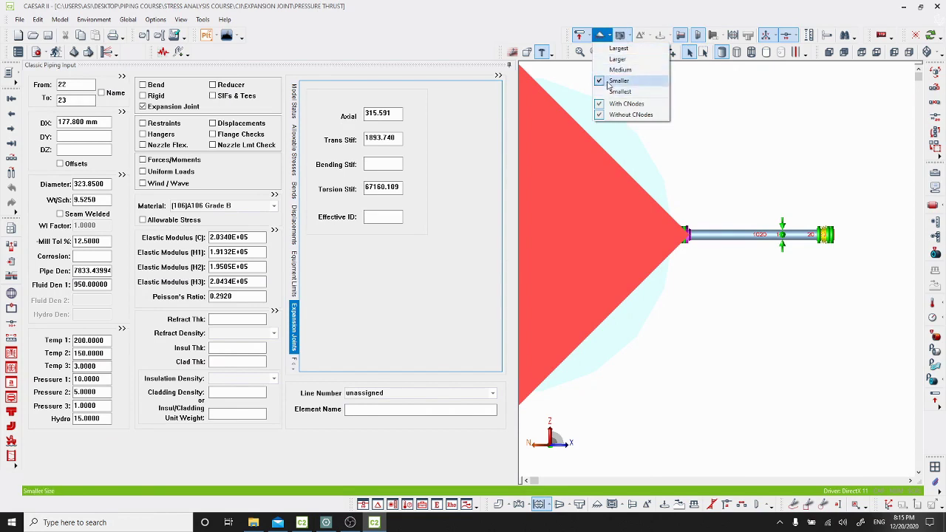
{"action": "left_click", "coordinate": [619, 80]}
{"action": "left_click", "coordinate": [607, 36]}
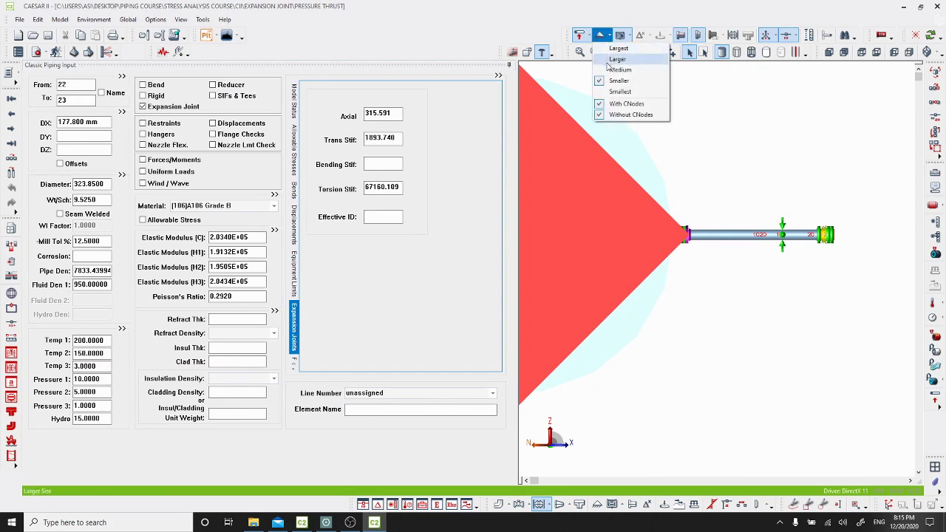
{"action": "left_click", "coordinate": [620, 91]}
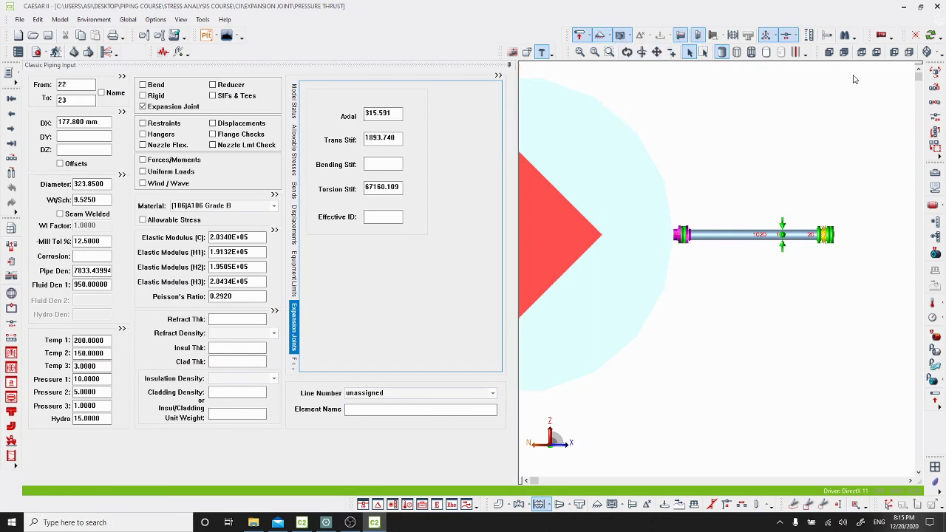
{"action": "scroll", "coordinate": [732, 174], "scroll_direction": "down", "scroll_amount": 3}
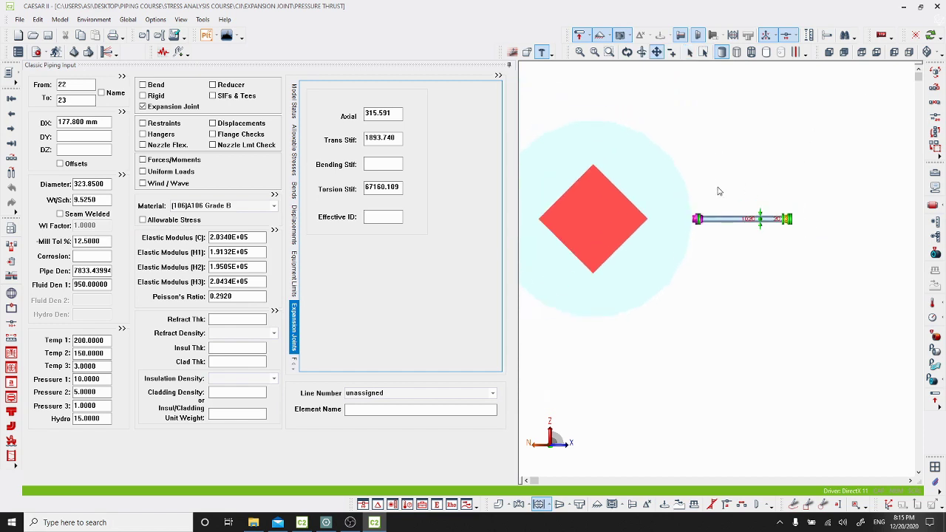
{"action": "left_click", "coordinate": [925, 54]}
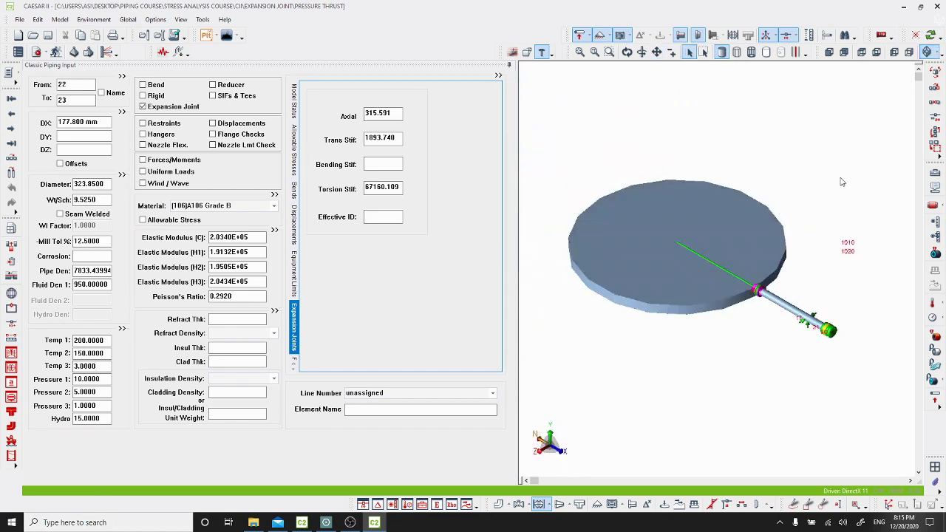
{"action": "scroll", "coordinate": [798, 184], "scroll_direction": "up", "scroll_amount": 1}
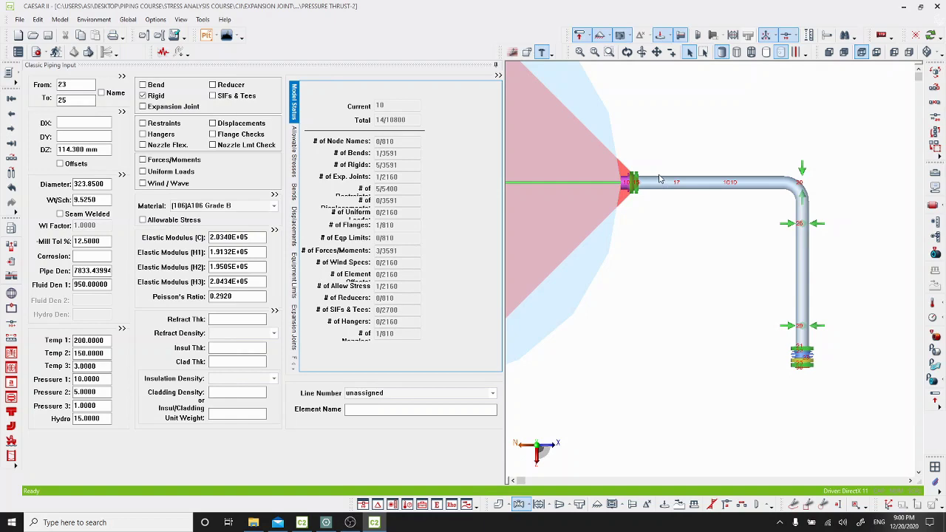
- Switch to Drawboard PDF and start the thrust calculation on the blank page with F1 = 5 × 3.14/4
{"action": "left_click", "coordinate": [327, 523]}
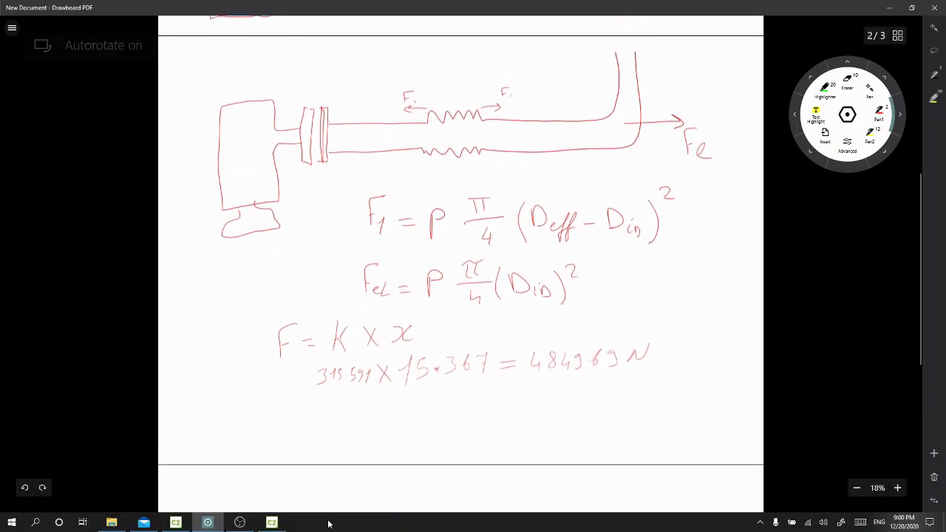
{"action": "scroll", "coordinate": [461, 240], "scroll_direction": "down", "scroll_amount": 3}
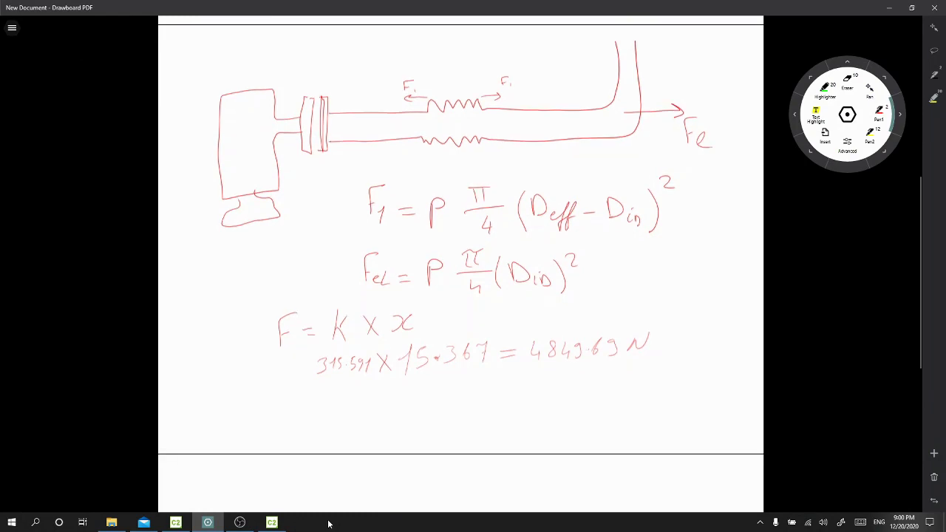
{"action": "scroll", "coordinate": [461, 240], "scroll_direction": "down", "scroll_amount": 2}
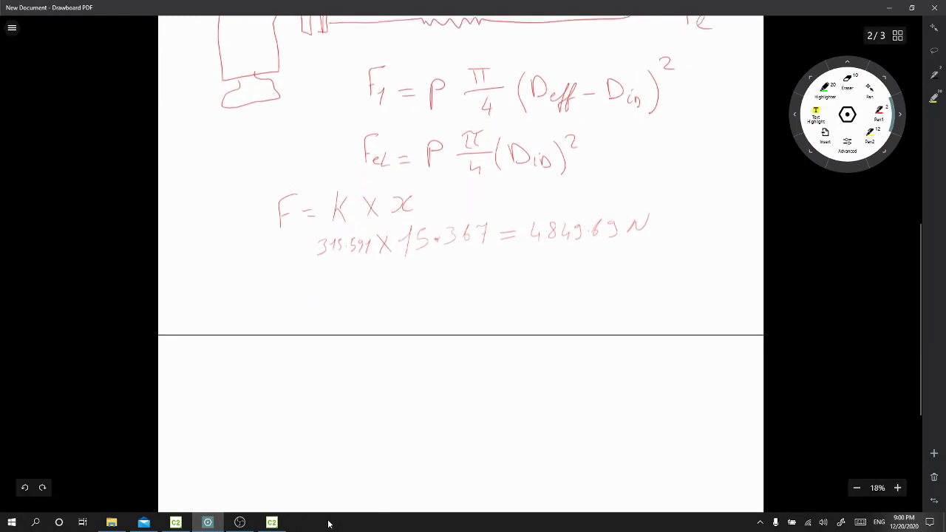
{"action": "mouse_move", "coordinate": [257, 323]}
{"action": "left_mouse_down"}
{"action": "mouse_move", "coordinate": [237, 330]}
{"action": "mouse_move", "coordinate": [241, 357]}
{"action": "left_mouse_up"}
{"action": "left_click_drag", "start_coordinate": [239, 340], "coordinate": [264, 359]}
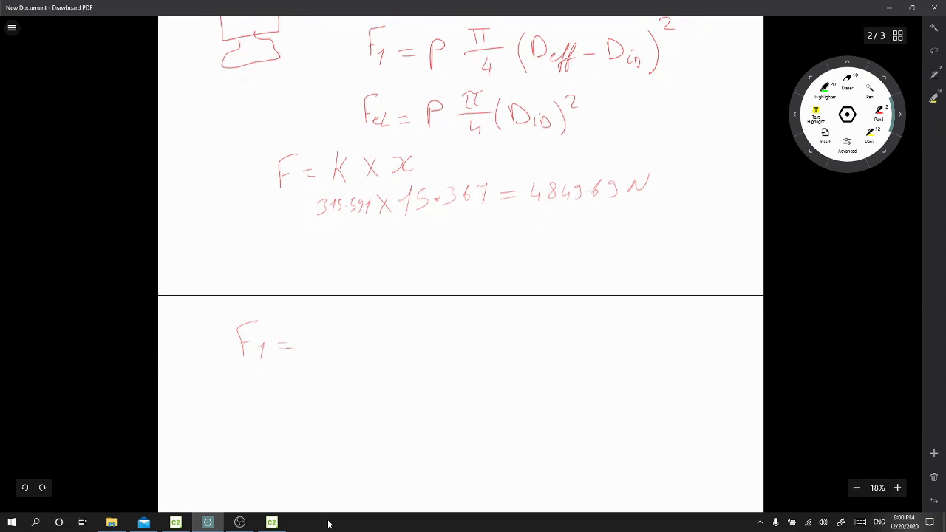
{"action": "scroll", "coordinate": [461, 240], "scroll_direction": "down", "scroll_amount": 1}
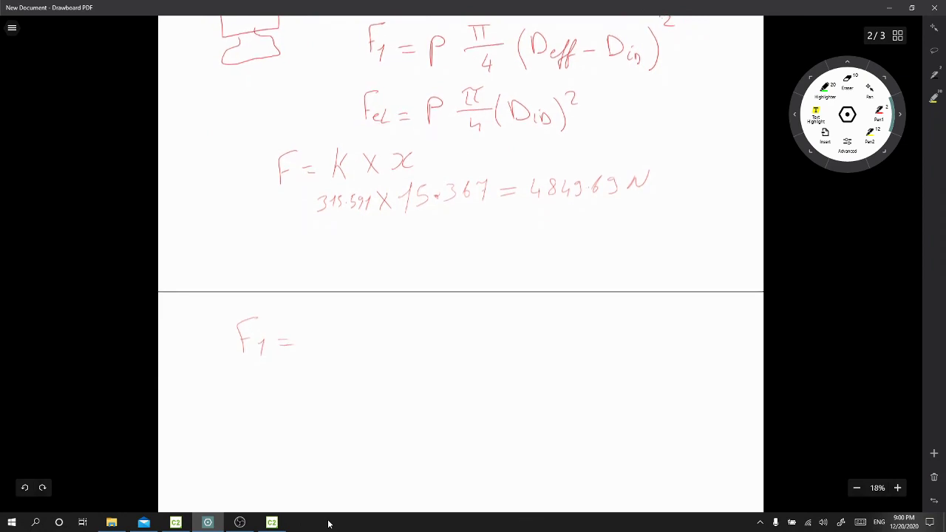
{"action": "left_click_drag", "start_coordinate": [320, 324], "coordinate": [314, 342]}
{"action": "mouse_move", "coordinate": [340, 325]}
{"action": "left_mouse_down"}
{"action": "mouse_move", "coordinate": [353, 345]}
{"action": "mouse_move", "coordinate": [344, 343]}
{"action": "left_mouse_up"}
{"action": "mouse_move", "coordinate": [377, 314]}
{"action": "left_mouse_down"}
{"action": "mouse_move", "coordinate": [377, 326]}
{"action": "mouse_move", "coordinate": [426, 334]}
{"action": "mouse_move", "coordinate": [392, 367]}
{"action": "left_mouse_up"}
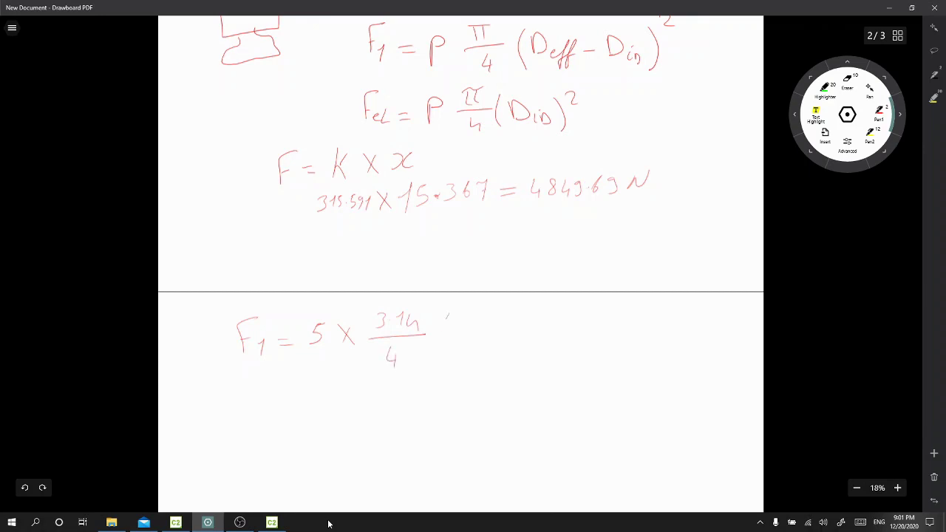
- Add the squared diameter difference (355.672 - 304.8)² to the F1 expression, rewriting the last digit of 355.672
{"action": "left_click_drag", "start_coordinate": [447, 315], "coordinate": [451, 360]}
{"action": "scroll", "coordinate": [460, 296], "scroll_direction": "up", "scroll_amount": 1}
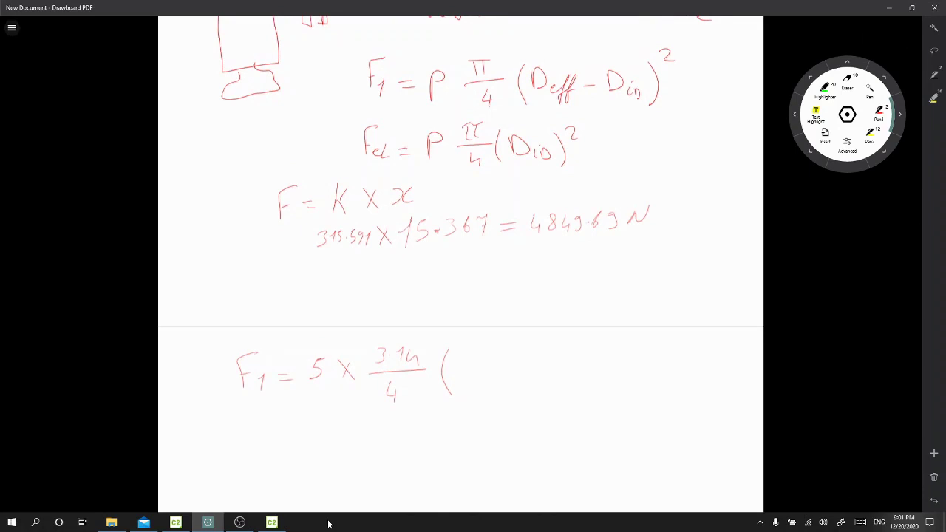
{"action": "mouse_move", "coordinate": [461, 360]}
{"action": "left_mouse_down"}
{"action": "mouse_move", "coordinate": [462, 376]}
{"action": "mouse_move", "coordinate": [489, 374]}
{"action": "left_mouse_up"}
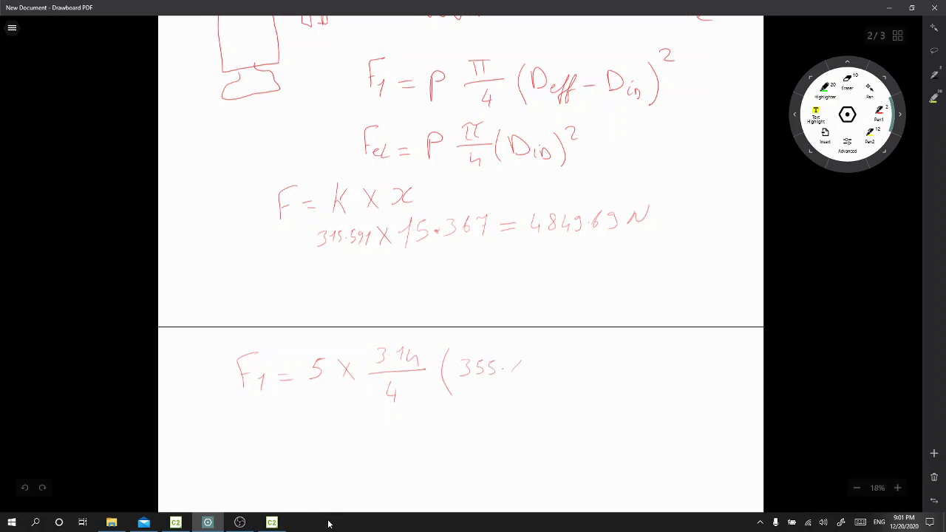
{"action": "mouse_move", "coordinate": [519, 358]}
{"action": "left_mouse_down"}
{"action": "mouse_move", "coordinate": [515, 372]}
{"action": "mouse_move", "coordinate": [542, 378]}
{"action": "mouse_move", "coordinate": [549, 370]}
{"action": "left_mouse_up"}
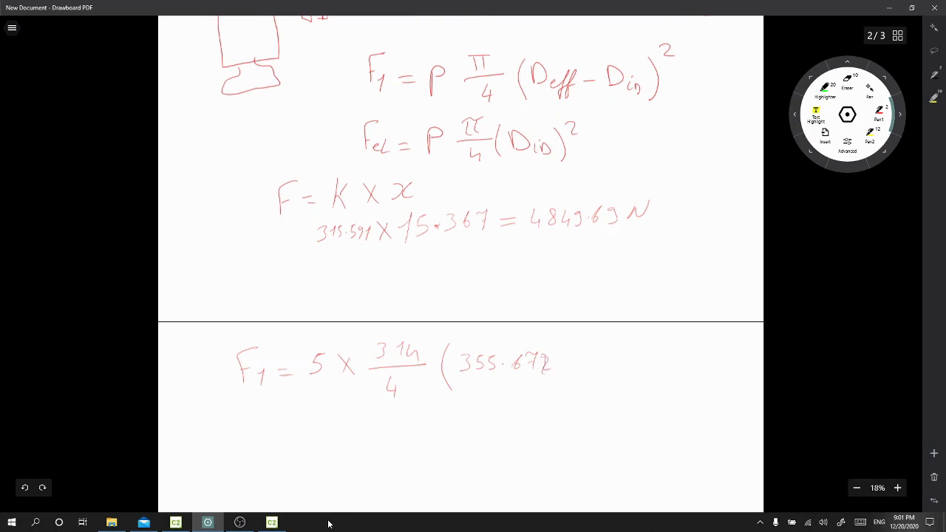
{"action": "key", "text": "ctrl+z"}
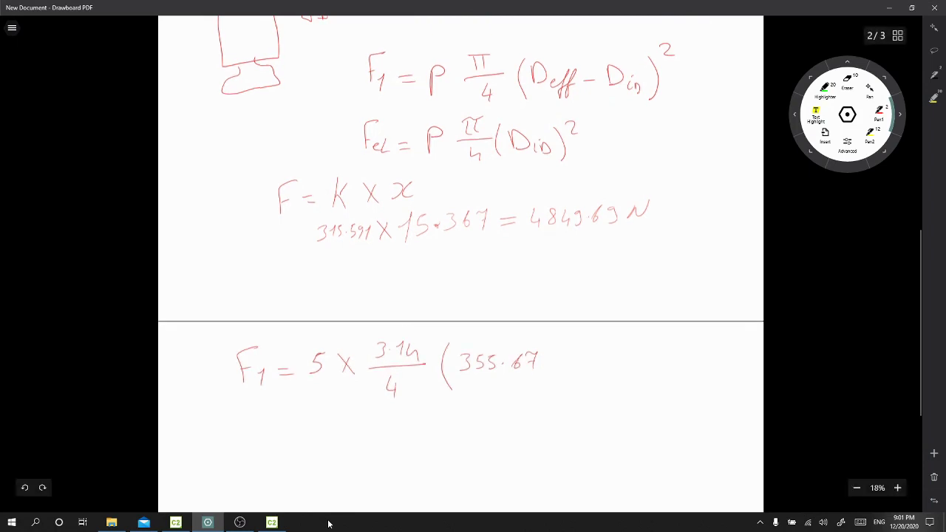
{"action": "scroll", "coordinate": [460, 259], "scroll_direction": "down", "scroll_amount": 1}
{"action": "left_click_drag", "start_coordinate": [547, 345], "coordinate": [553, 359]}
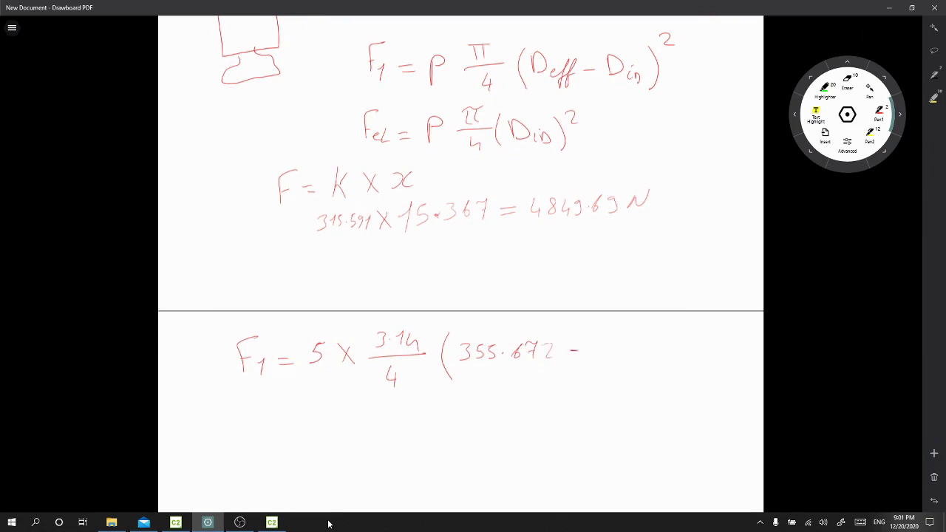
{"action": "mouse_move", "coordinate": [586, 346]}
{"action": "left_mouse_down"}
{"action": "mouse_move", "coordinate": [587, 358]}
{"action": "mouse_move", "coordinate": [604, 347]}
{"action": "mouse_move", "coordinate": [623, 355]}
{"action": "left_mouse_up"}
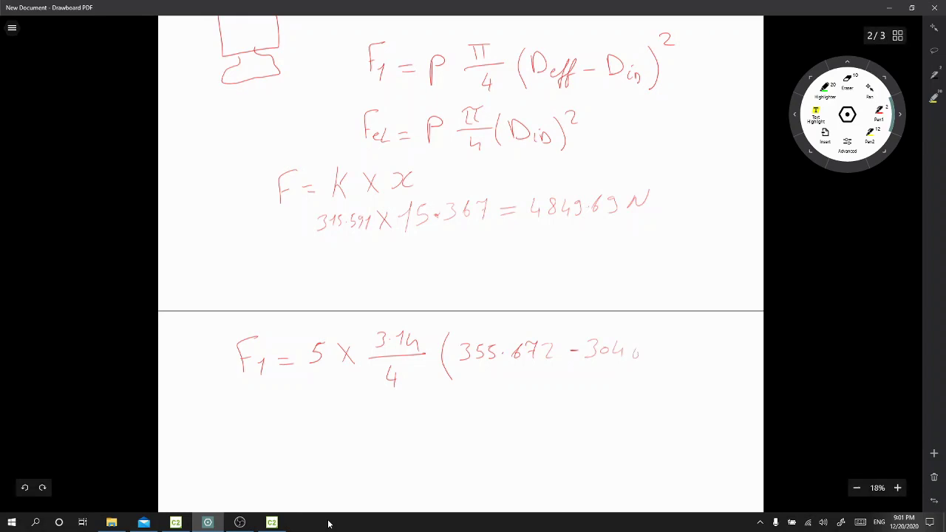
{"action": "left_click_drag", "start_coordinate": [638, 340], "coordinate": [646, 368]}
{"action": "left_click_drag", "start_coordinate": [656, 330], "coordinate": [664, 331]}
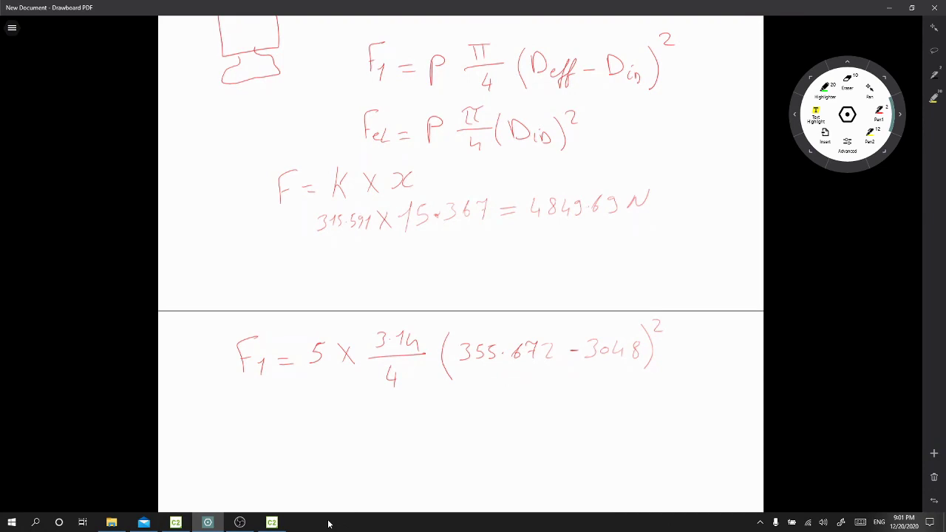
- Write the result F1 = 10157 N below the expression
{"action": "scroll", "coordinate": [462, 200], "scroll_direction": "down", "scroll_amount": 1}
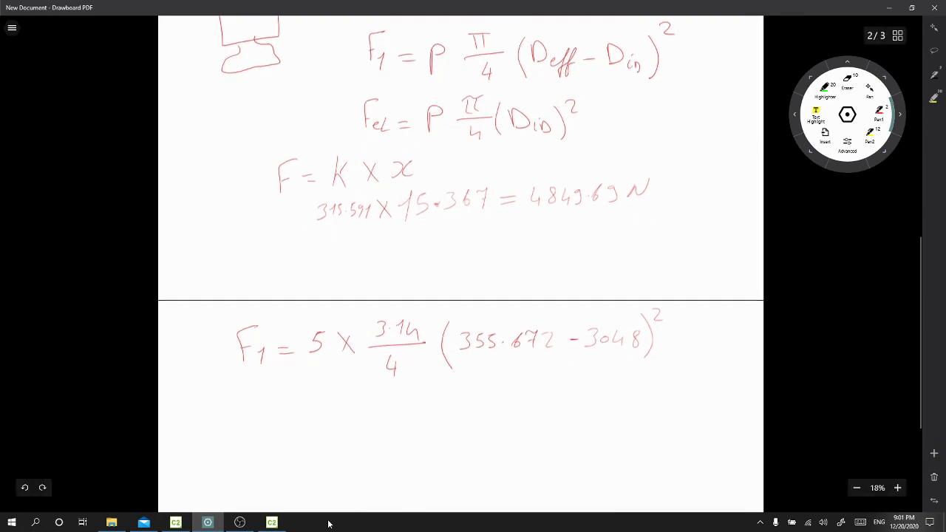
{"action": "mouse_move", "coordinate": [331, 413]}
{"action": "left_mouse_down"}
{"action": "mouse_move", "coordinate": [350, 391]}
{"action": "mouse_move", "coordinate": [339, 401]}
{"action": "left_mouse_up"}
{"action": "left_click_drag", "start_coordinate": [344, 409], "coordinate": [346, 415]}
{"action": "left_click_drag", "start_coordinate": [355, 408], "coordinate": [393, 412]}
{"action": "left_click_drag", "start_coordinate": [406, 405], "coordinate": [403, 412]}
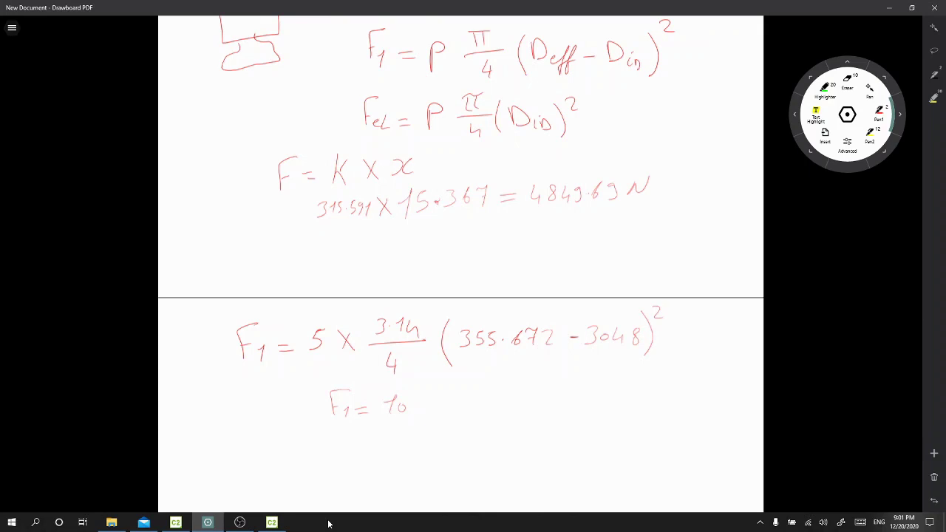
{"action": "mouse_move", "coordinate": [421, 397]}
{"action": "left_mouse_down"}
{"action": "mouse_move", "coordinate": [419, 412]}
{"action": "mouse_move", "coordinate": [470, 397]}
{"action": "left_mouse_up"}
{"action": "scroll", "coordinate": [460, 295], "scroll_direction": "down", "scroll_amount": 1}
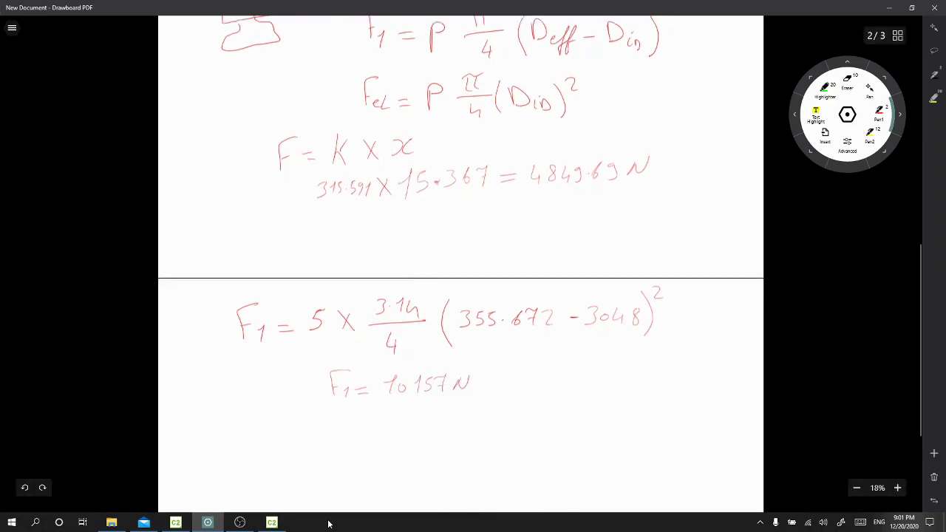
- Review the handwritten formulas and start the second force calculation with Fe = below the F1 result, undoing the letter P after it
{"action": "scroll", "coordinate": [460, 296], "scroll_direction": "down", "scroll_amount": 2}
{"action": "scroll", "coordinate": [461, 296], "scroll_direction": "up", "scroll_amount": 3}
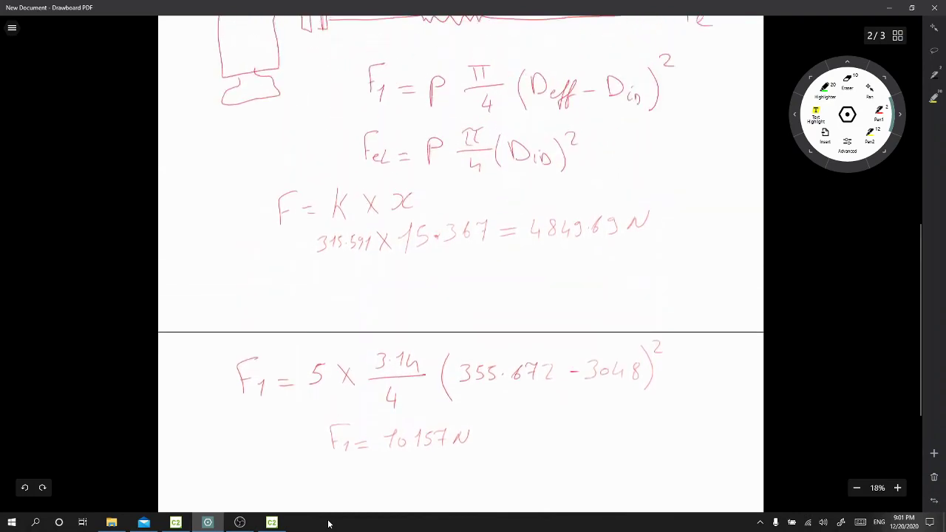
{"action": "scroll", "coordinate": [461, 295], "scroll_direction": "down", "scroll_amount": 3}
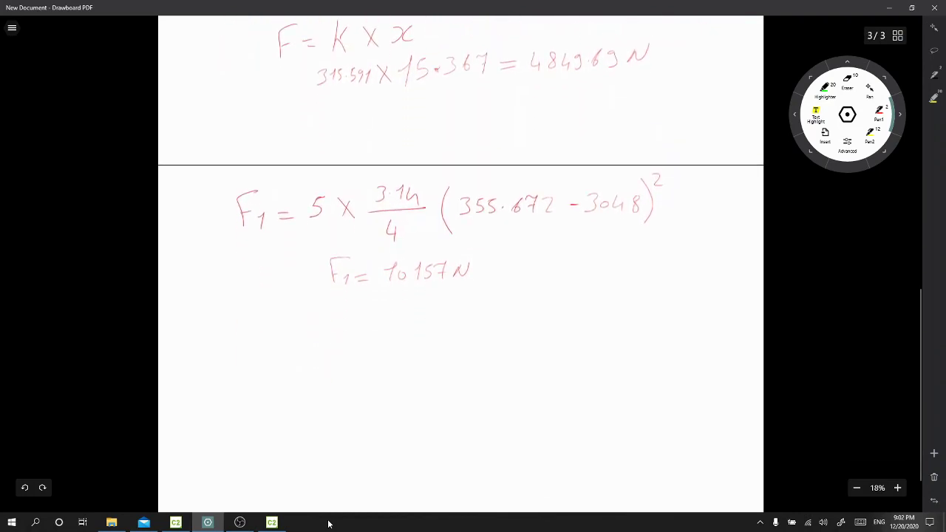
{"action": "mouse_move", "coordinate": [251, 324]}
{"action": "left_mouse_down"}
{"action": "mouse_move", "coordinate": [269, 307]}
{"action": "mouse_move", "coordinate": [271, 331]}
{"action": "left_mouse_up"}
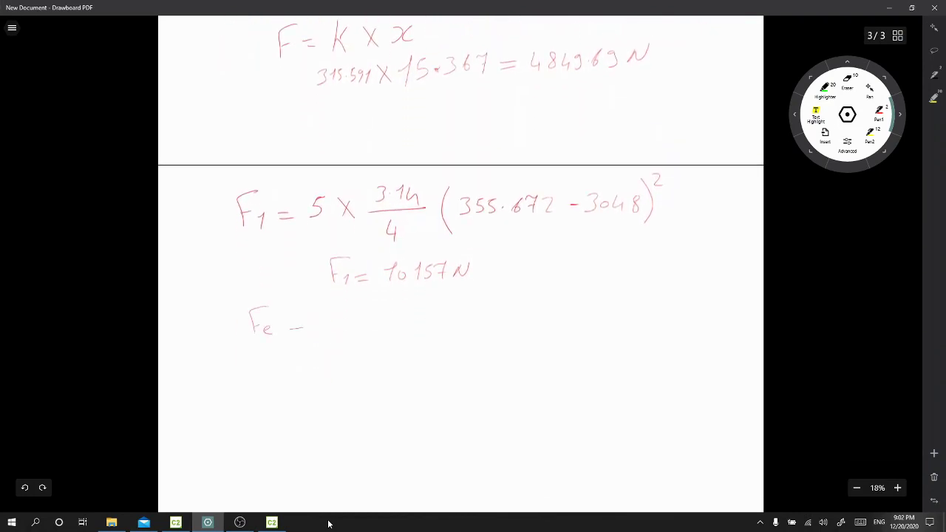
{"action": "scroll", "coordinate": [461, 295], "scroll_direction": "up", "scroll_amount": 1}
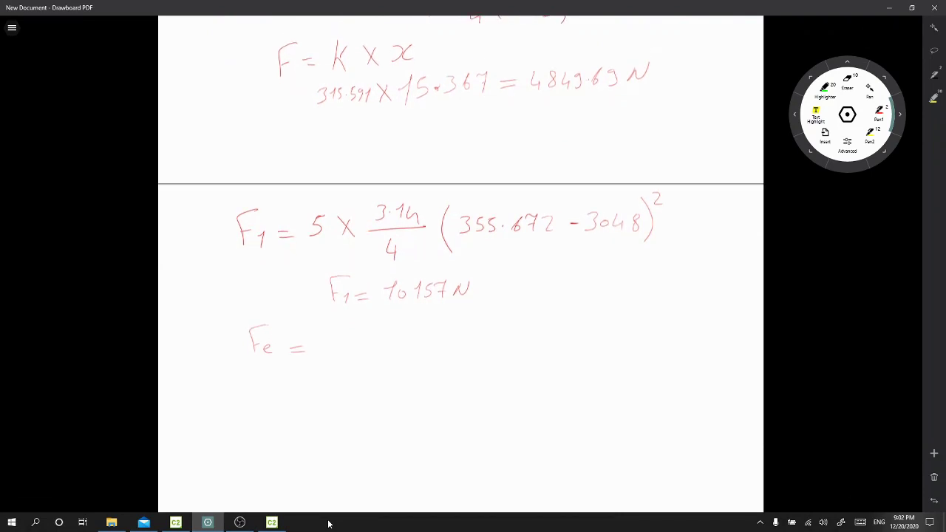
{"action": "left_click_drag", "start_coordinate": [329, 359], "coordinate": [330, 349]}
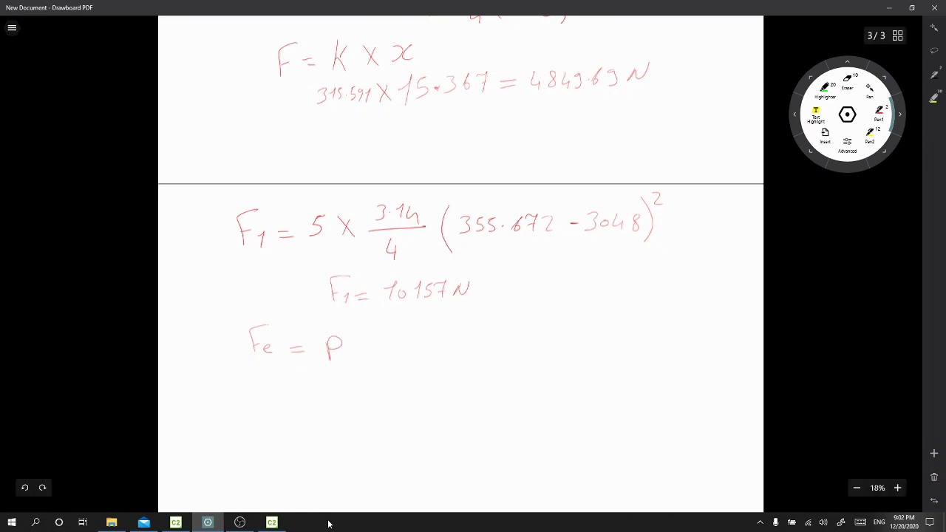
{"action": "key", "text": "ctrl+z"}
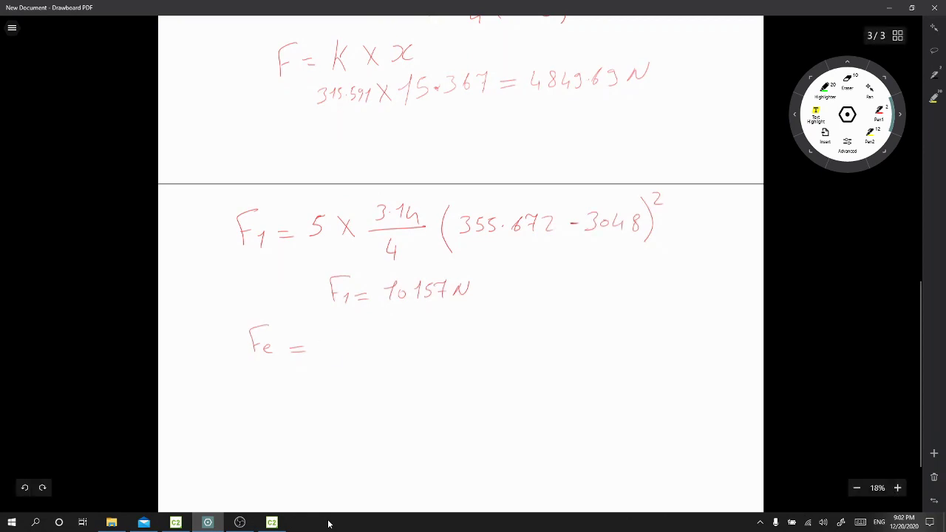
{"action": "scroll", "coordinate": [461, 295], "scroll_direction": "up", "scroll_amount": 2}
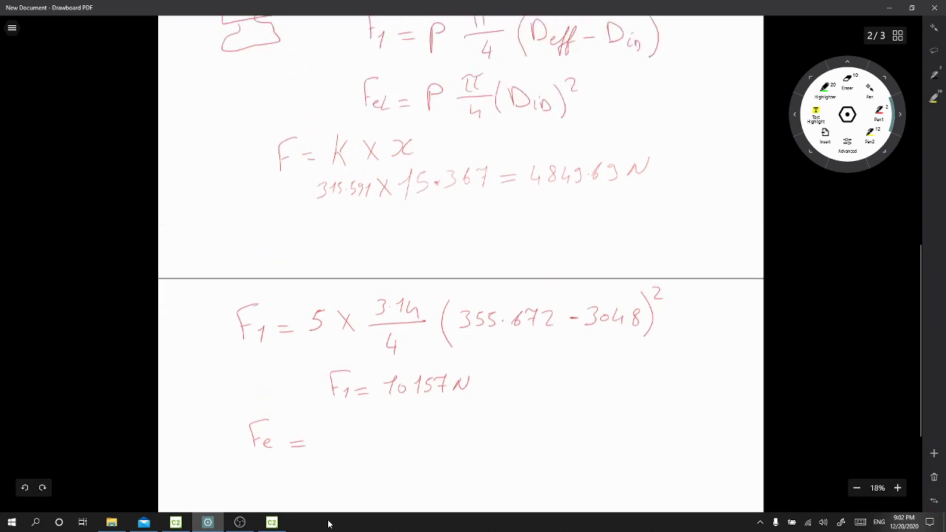
- Complete the right-hand side of the Fe expression as 5 × 3.14/4 × (304.8)²
{"action": "mouse_move", "coordinate": [338, 384]}
{"action": "left_mouse_down"}
{"action": "mouse_move", "coordinate": [327, 384]}
{"action": "mouse_move", "coordinate": [322, 401]}
{"action": "mouse_move", "coordinate": [362, 404]}
{"action": "left_mouse_up"}
{"action": "left_click_drag", "start_coordinate": [362, 389], "coordinate": [354, 404]}
{"action": "mouse_move", "coordinate": [383, 376]}
{"action": "left_mouse_down"}
{"action": "mouse_move", "coordinate": [385, 387]}
{"action": "mouse_move", "coordinate": [423, 385]}
{"action": "mouse_move", "coordinate": [439, 397]}
{"action": "mouse_move", "coordinate": [414, 419]}
{"action": "left_mouse_up"}
{"action": "left_click_drag", "start_coordinate": [412, 412], "coordinate": [414, 427]}
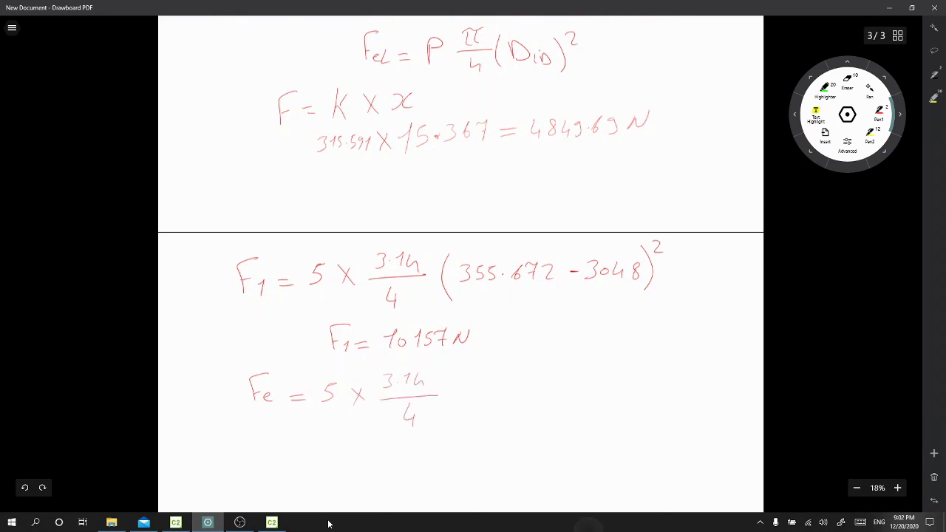
{"action": "mouse_move", "coordinate": [462, 374]}
{"action": "left_mouse_down"}
{"action": "mouse_move", "coordinate": [465, 413]}
{"action": "mouse_move", "coordinate": [486, 389]}
{"action": "mouse_move", "coordinate": [477, 399]}
{"action": "left_mouse_up"}
{"action": "mouse_move", "coordinate": [498, 390]}
{"action": "left_mouse_down"}
{"action": "mouse_move", "coordinate": [523, 399]}
{"action": "mouse_move", "coordinate": [543, 389]}
{"action": "mouse_move", "coordinate": [556, 406]}
{"action": "left_mouse_up"}
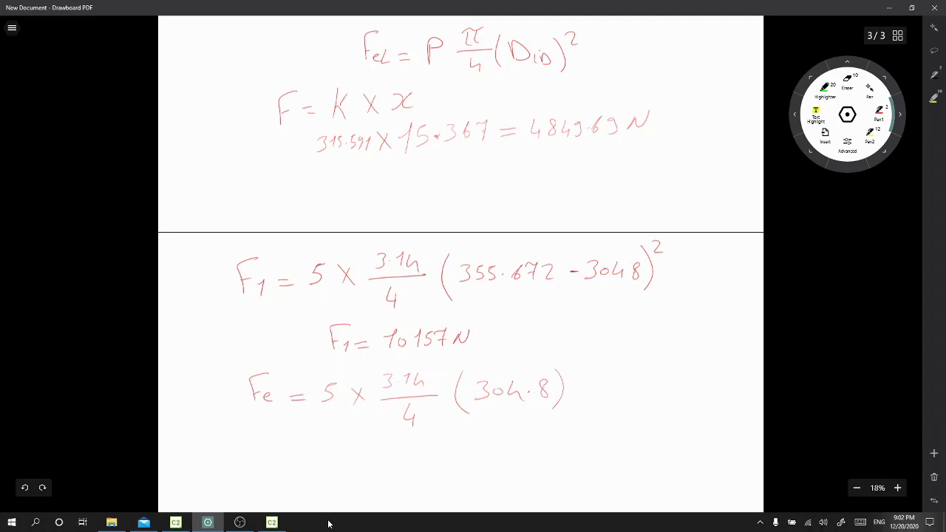
- Write the result Fe = 364644.4 below the Fe expression
{"action": "scroll", "coordinate": [461, 295], "scroll_direction": "down", "scroll_amount": 2}
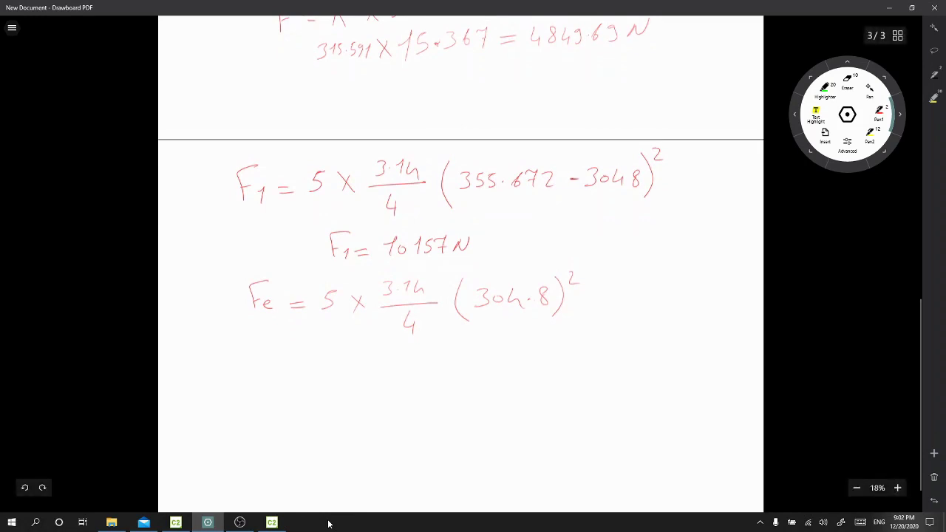
{"action": "mouse_move", "coordinate": [323, 375]}
{"action": "left_mouse_down"}
{"action": "mouse_move", "coordinate": [340, 349]}
{"action": "mouse_move", "coordinate": [343, 378]}
{"action": "mouse_move", "coordinate": [380, 368]}
{"action": "left_mouse_up"}
{"action": "left_click_drag", "start_coordinate": [367, 376], "coordinate": [452, 376]}
{"action": "mouse_move", "coordinate": [472, 361]}
{"action": "left_mouse_down"}
{"action": "mouse_move", "coordinate": [466, 373]}
{"action": "mouse_move", "coordinate": [489, 374]}
{"action": "left_mouse_up"}
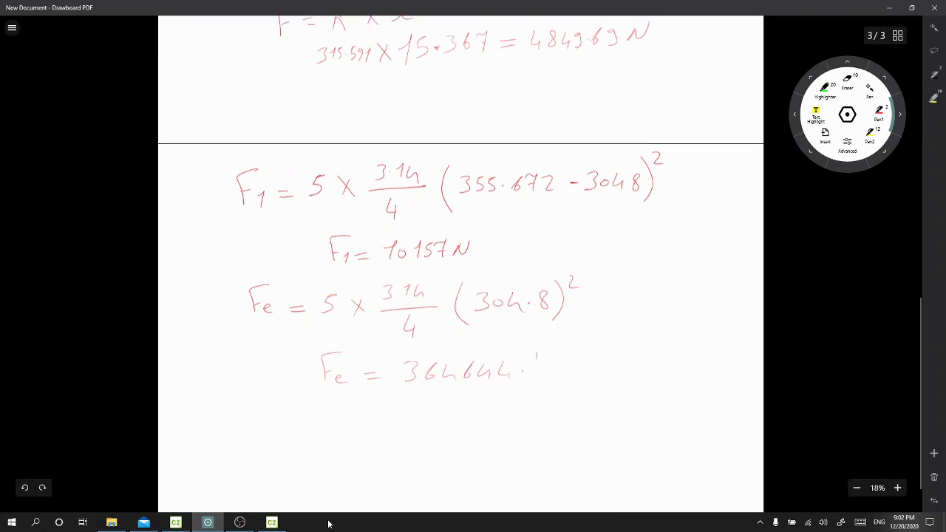
{"action": "left_click_drag", "start_coordinate": [538, 357], "coordinate": [548, 370]}
{"action": "left_click_drag", "start_coordinate": [545, 359], "coordinate": [545, 380]}
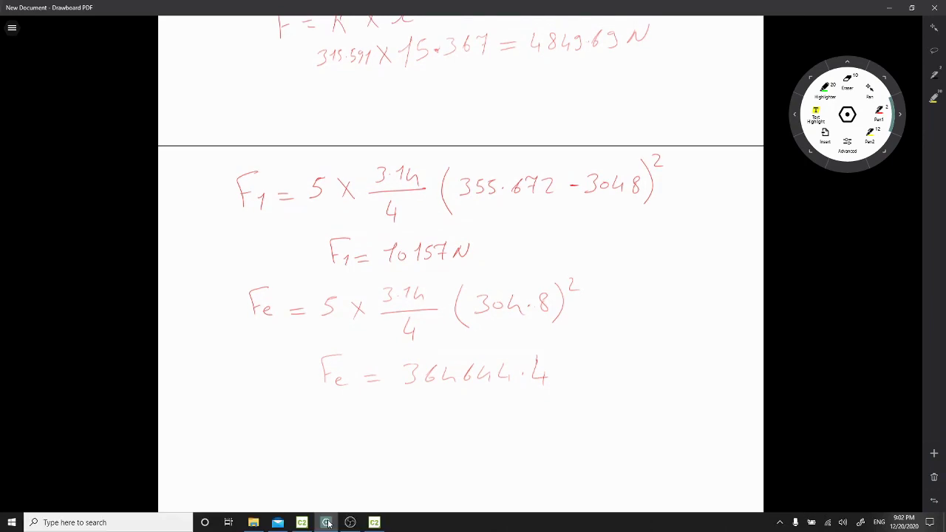
- Switch to CAESAR II and inspect the Effective ID of the expansion joint element 22–23
{"action": "left_click", "coordinate": [374, 522]}
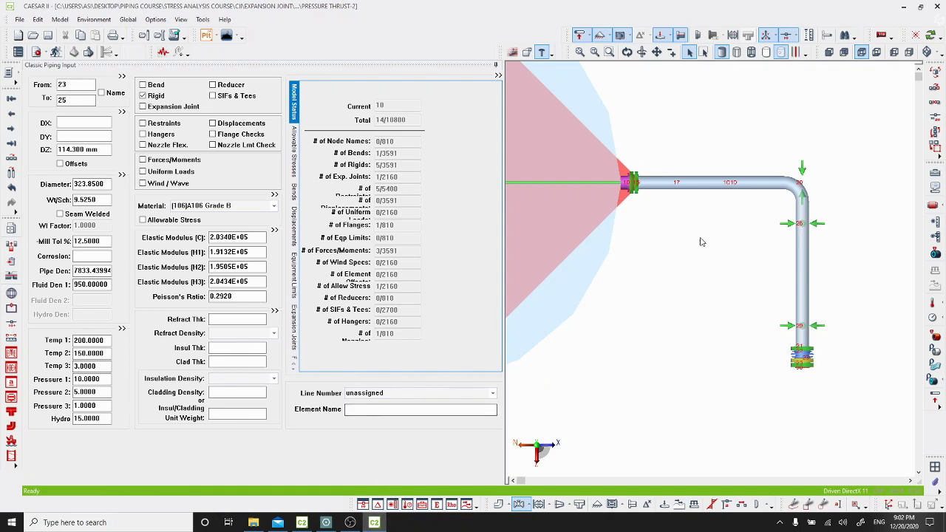
{"action": "scroll", "coordinate": [724, 277], "scroll_direction": "up", "scroll_amount": 5}
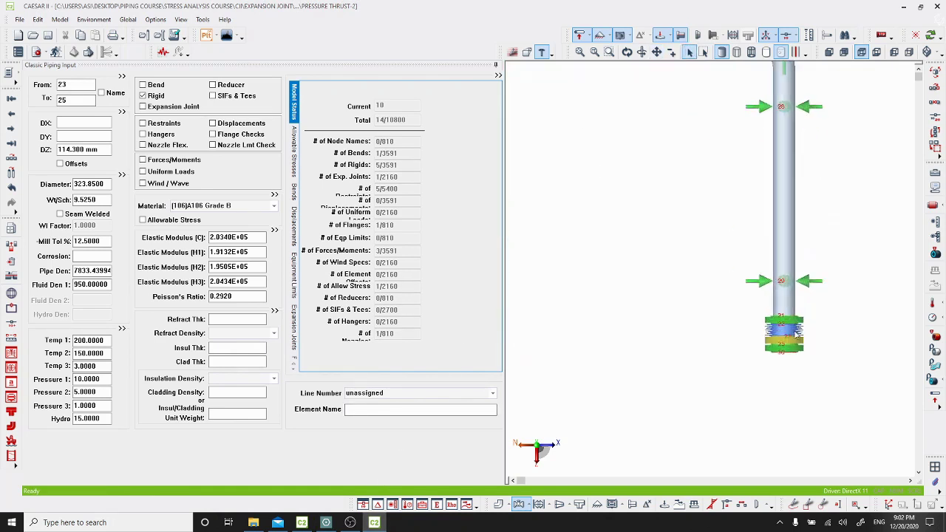
{"action": "scroll", "coordinate": [797, 336], "scroll_direction": "up", "scroll_amount": 4}
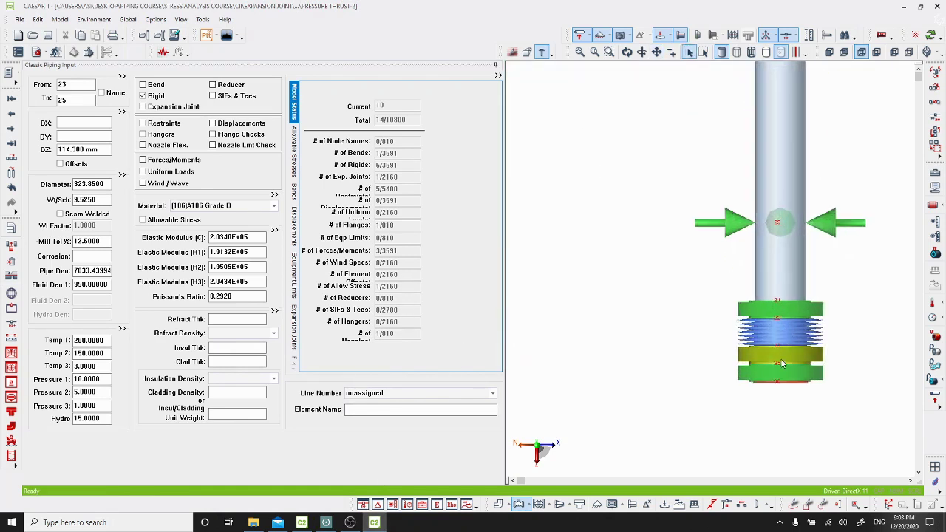
{"action": "left_click", "coordinate": [825, 335]}
{"action": "left_click", "coordinate": [384, 216]}
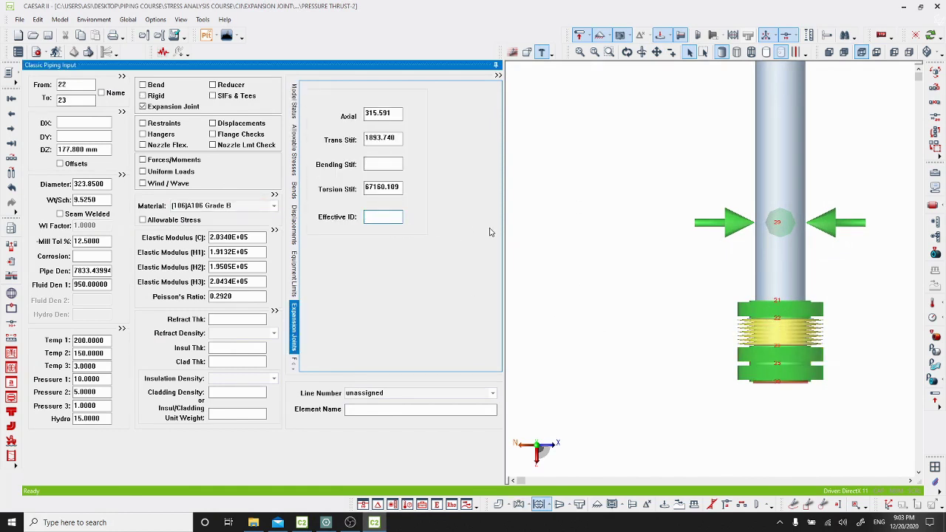
- Enable forces/moments on the rigid element 23–25 and set the Vector 1 FZ force at node 25 to 10157
{"action": "left_click", "coordinate": [773, 354]}
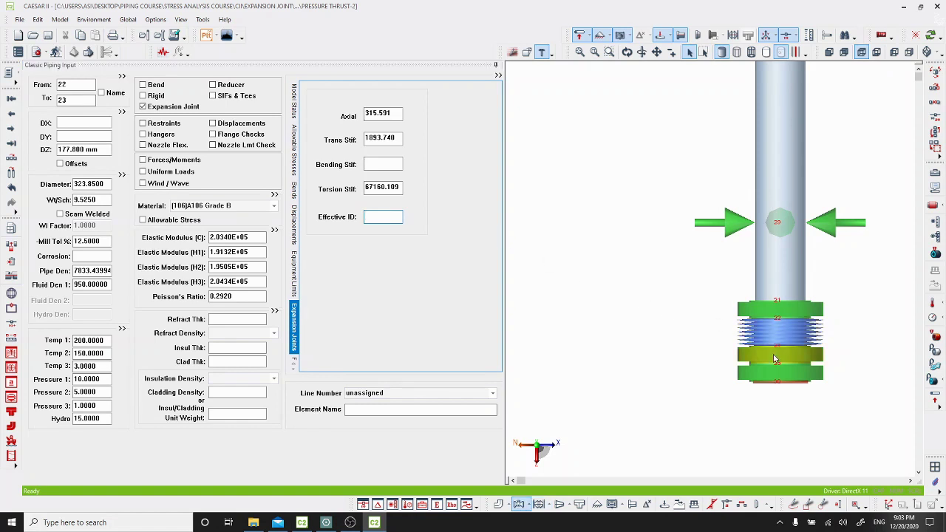
{"action": "left_click", "coordinate": [179, 162]}
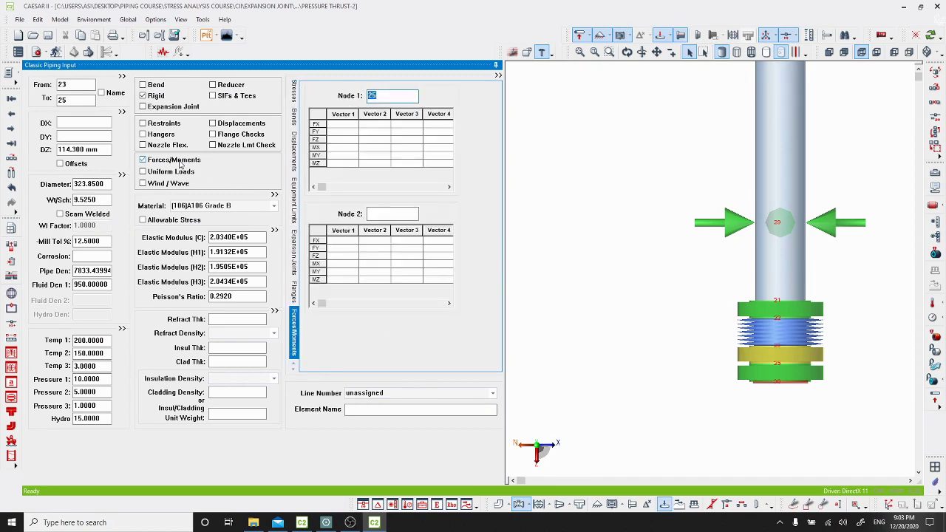
{"action": "left_click", "coordinate": [333, 141]}
{"action": "type", "text": "10157"}
{"action": "left_click", "coordinate": [349, 150]}
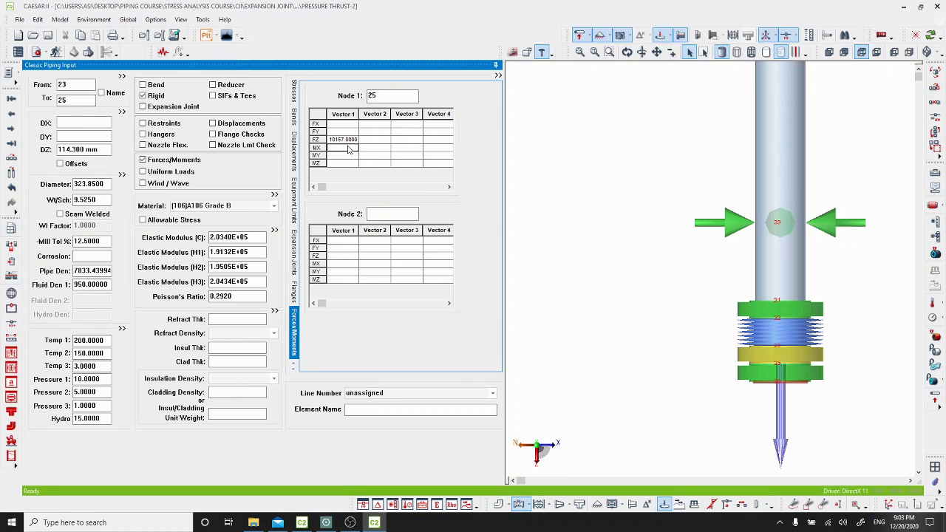
- Enable forces/moments on the rigid element 21–22 and set the Vector 1 FZ force at node 22 to -10157
{"action": "left_click", "coordinate": [775, 307]}
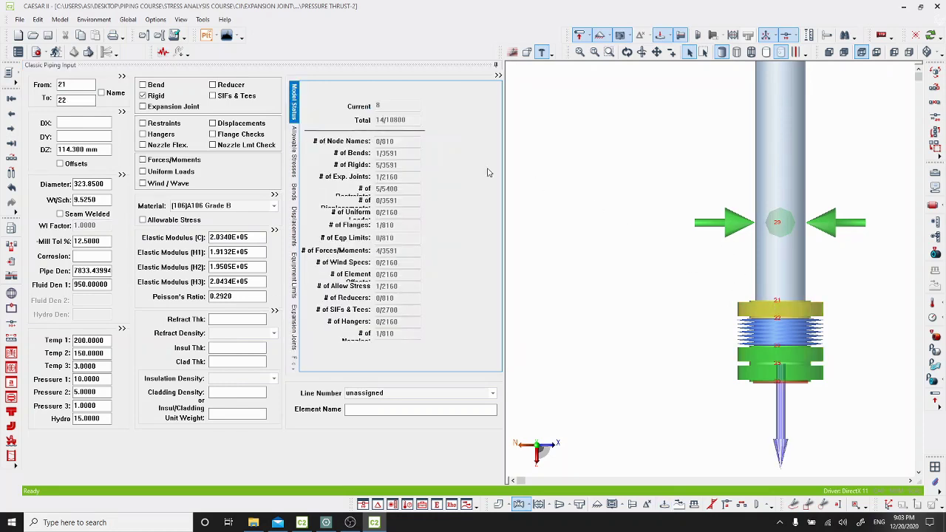
{"action": "left_click", "coordinate": [180, 160]}
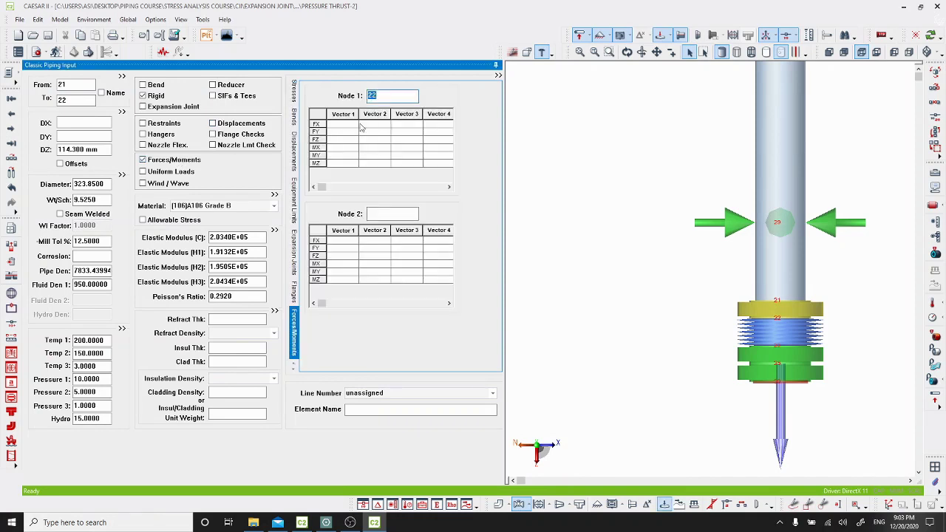
{"action": "left_click", "coordinate": [342, 140]}
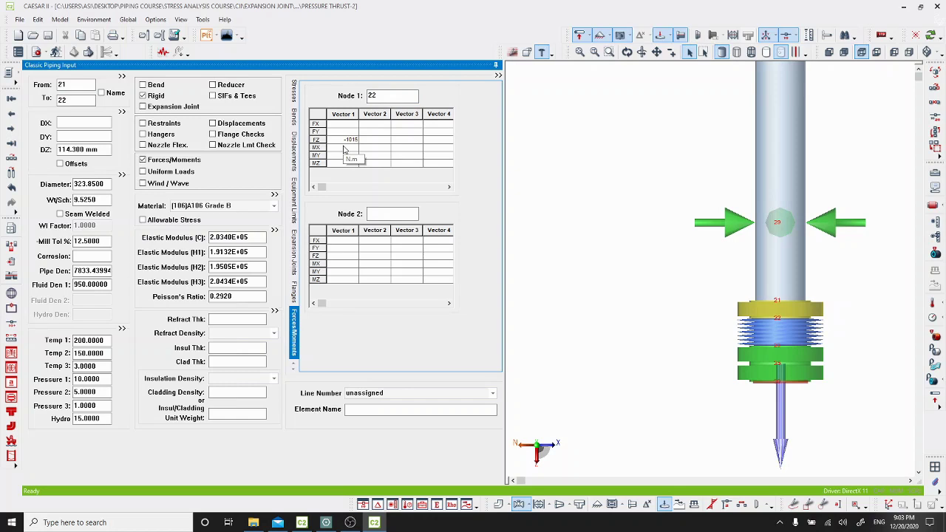
{"action": "type", "text": "-10157"}
{"action": "left_click", "coordinate": [344, 149]}
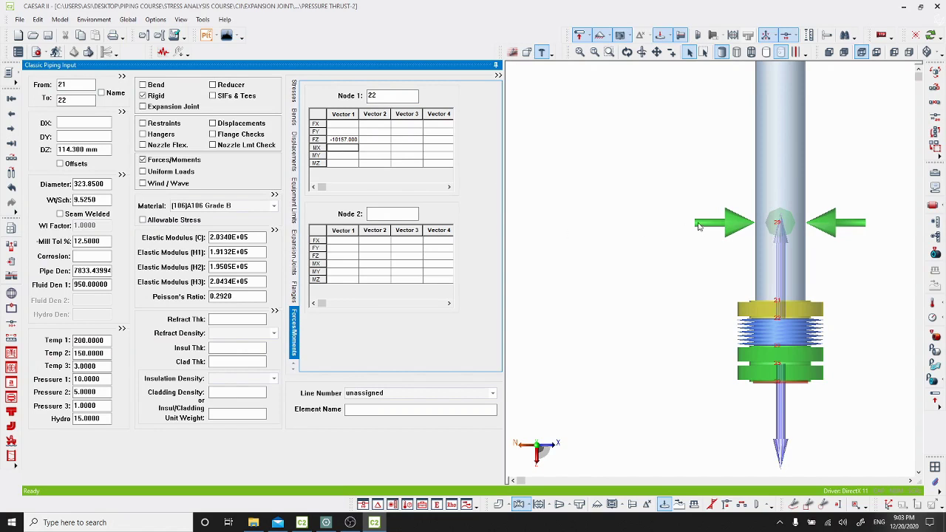
- Remove the Z restraint at node 20 from the bend element 40–20
{"action": "scroll", "coordinate": [699, 226], "scroll_direction": "down", "scroll_amount": 5}
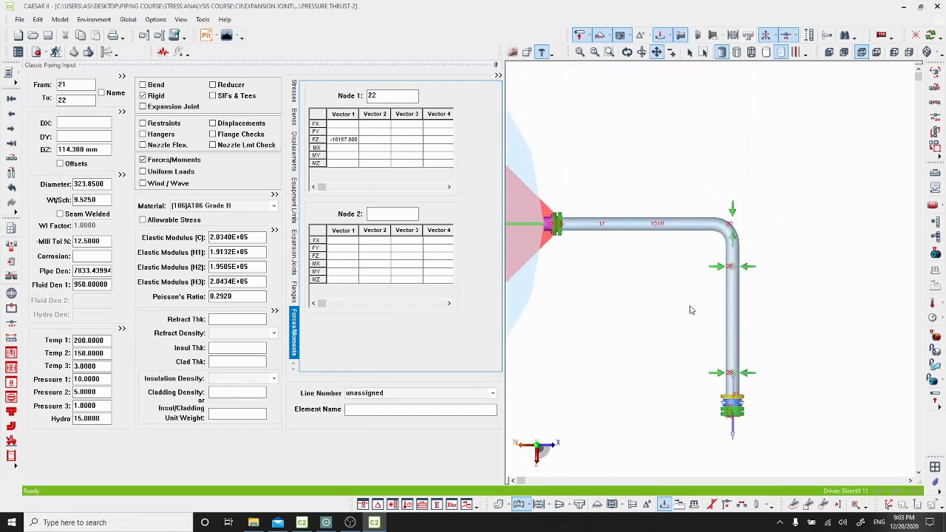
{"action": "scroll", "coordinate": [710, 237], "scroll_direction": "up", "scroll_amount": 4}
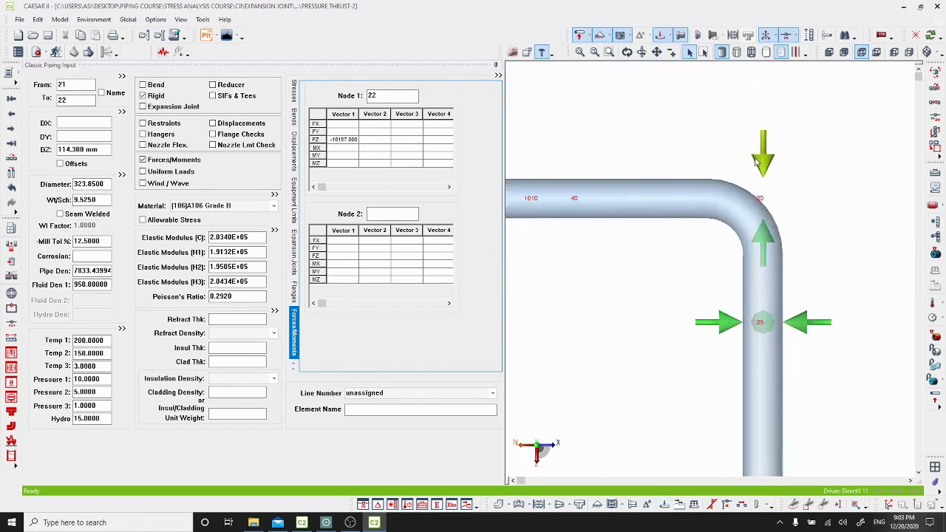
{"action": "left_click", "coordinate": [756, 162]}
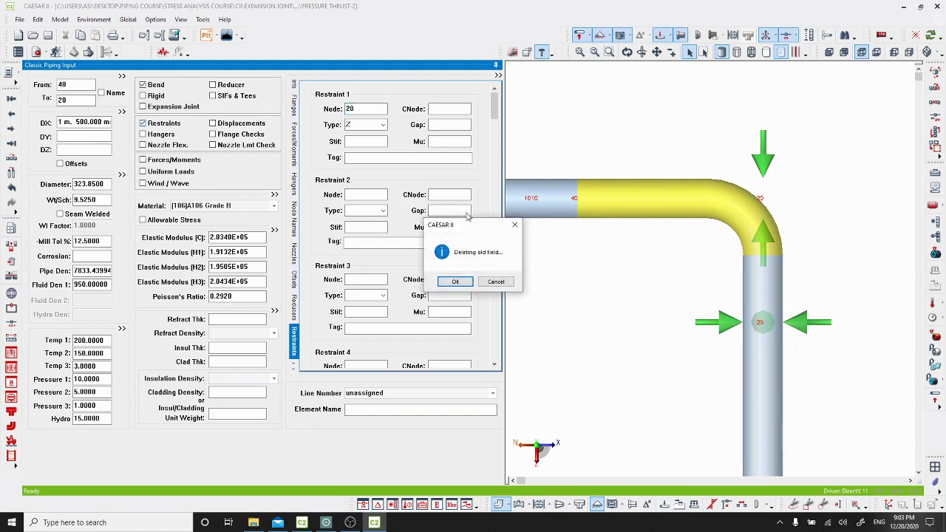
{"action": "left_click", "coordinate": [454, 282]}
{"action": "left_click", "coordinate": [720, 288]}
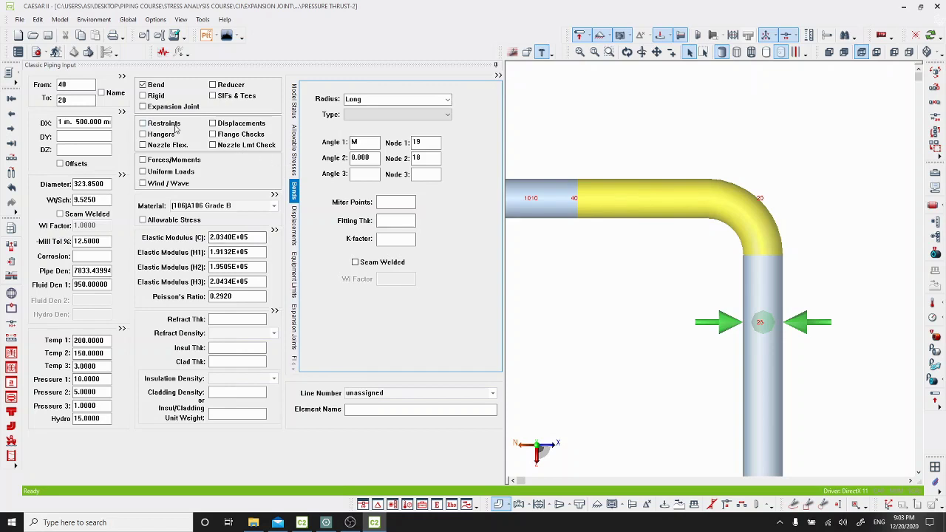
- Enable forces/moments on the bend element 40–20 and set the Vector 1 FZ force at node 20 to -364644.4
{"action": "left_click", "coordinate": [169, 160]}
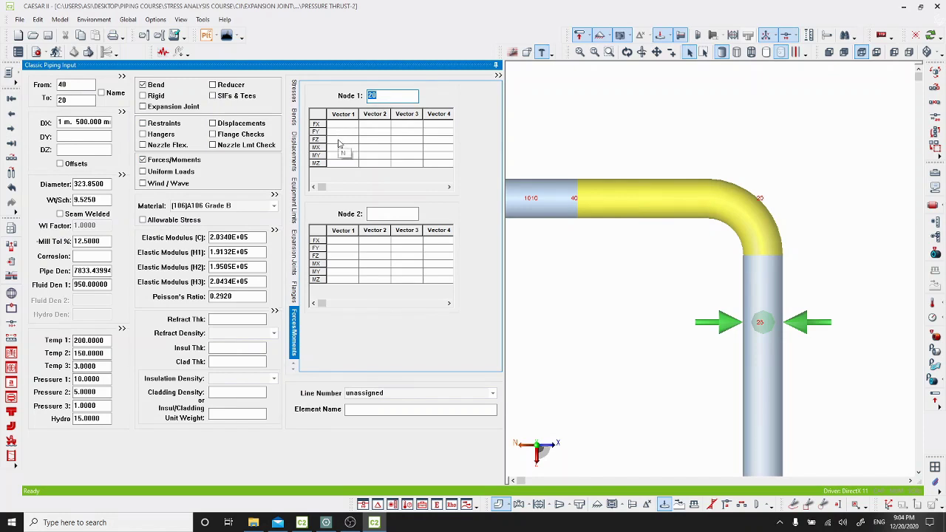
{"action": "left_click", "coordinate": [340, 141]}
{"action": "scroll", "coordinate": [684, 310], "scroll_direction": "down", "scroll_amount": 3}
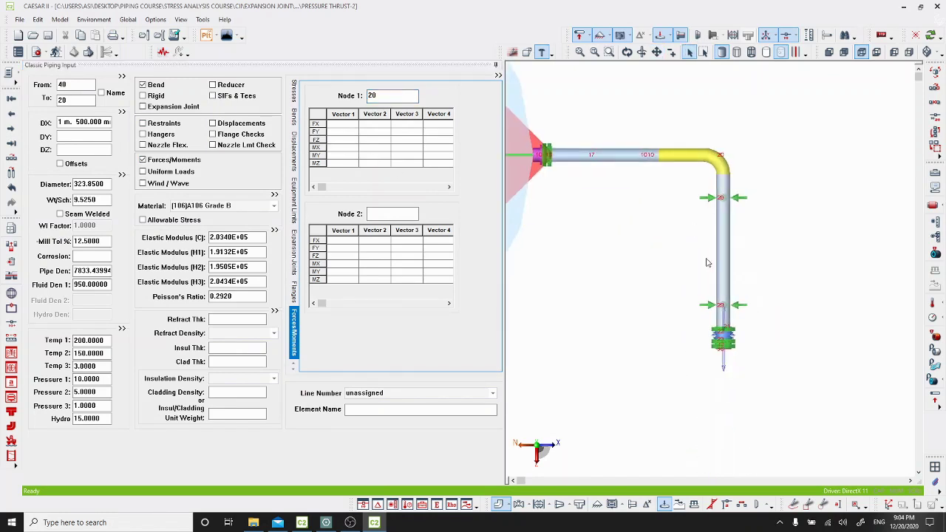
{"action": "scroll", "coordinate": [689, 231], "scroll_direction": "up", "scroll_amount": 3}
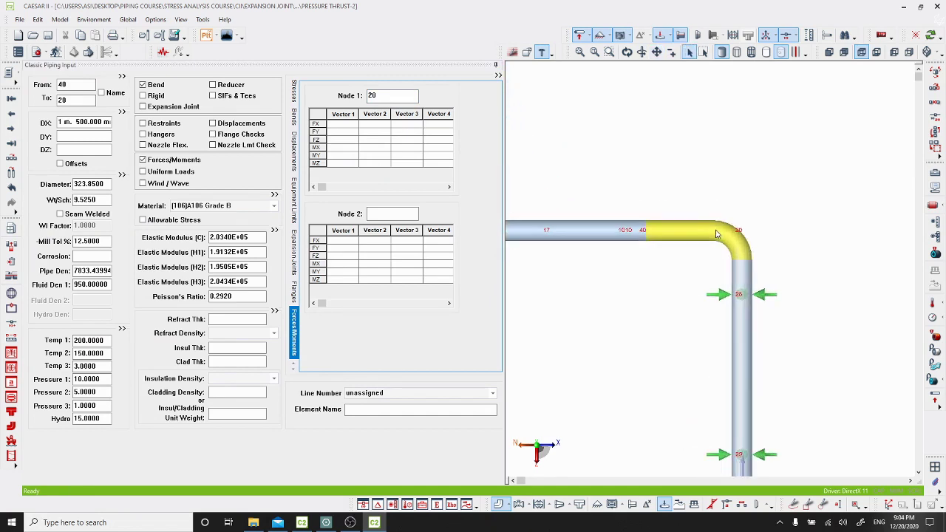
{"action": "left_click", "coordinate": [345, 142]}
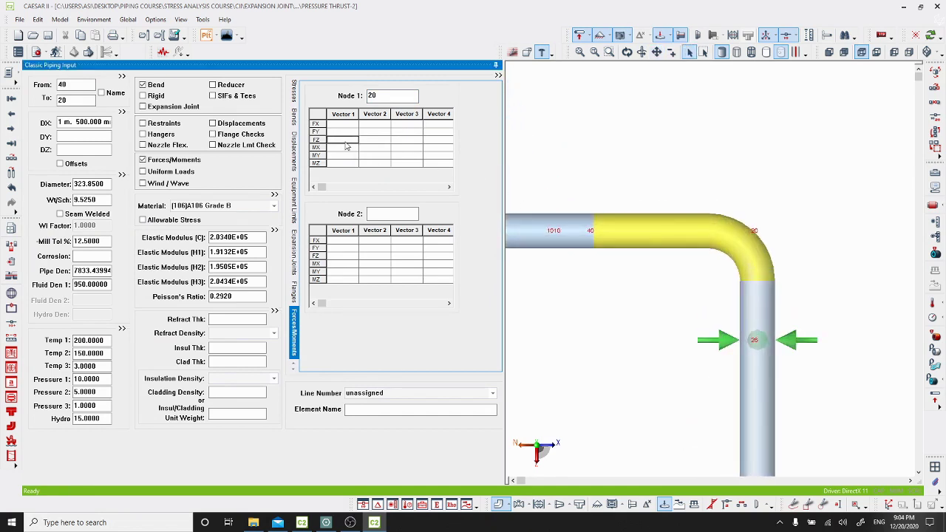
{"action": "left_click", "coordinate": [346, 142]}
{"action": "type", "text": "-364644.4"}
{"action": "key", "text": "Return"}
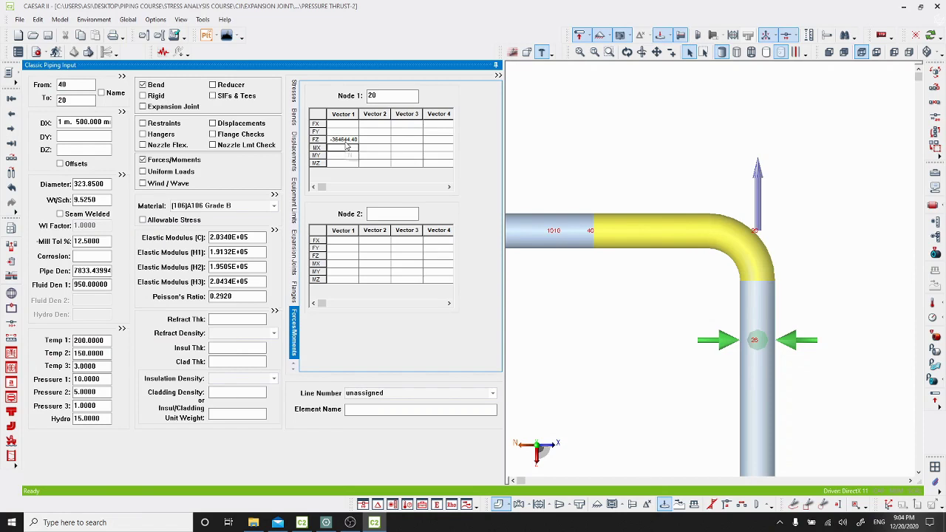
{"action": "left_click", "coordinate": [643, 304]}
- Check the force arrows at the bend and the expansion joint, and batch-run the error check and static analysis
{"action": "scroll", "coordinate": [643, 296], "scroll_direction": "down", "scroll_amount": 5}
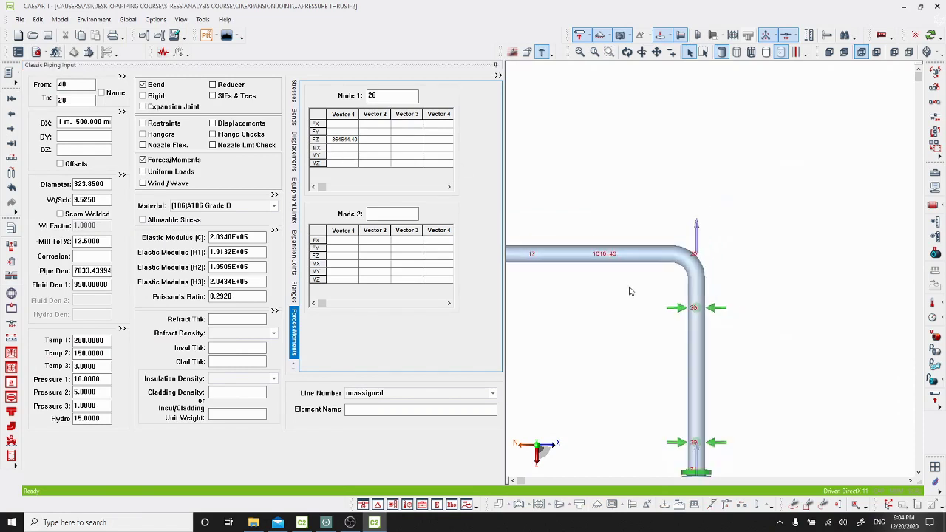
{"action": "scroll", "coordinate": [653, 245], "scroll_direction": "up", "scroll_amount": 1}
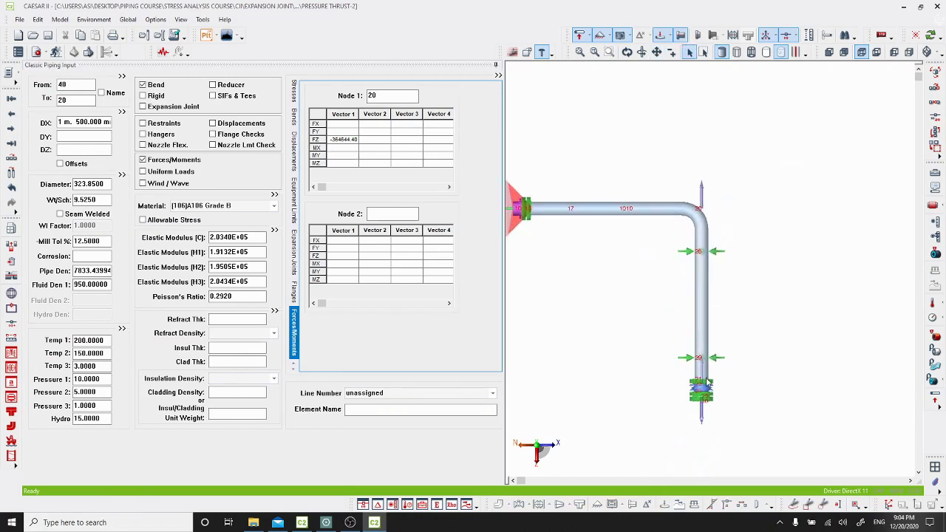
{"action": "scroll", "coordinate": [708, 386], "scroll_direction": "up", "scroll_amount": 3}
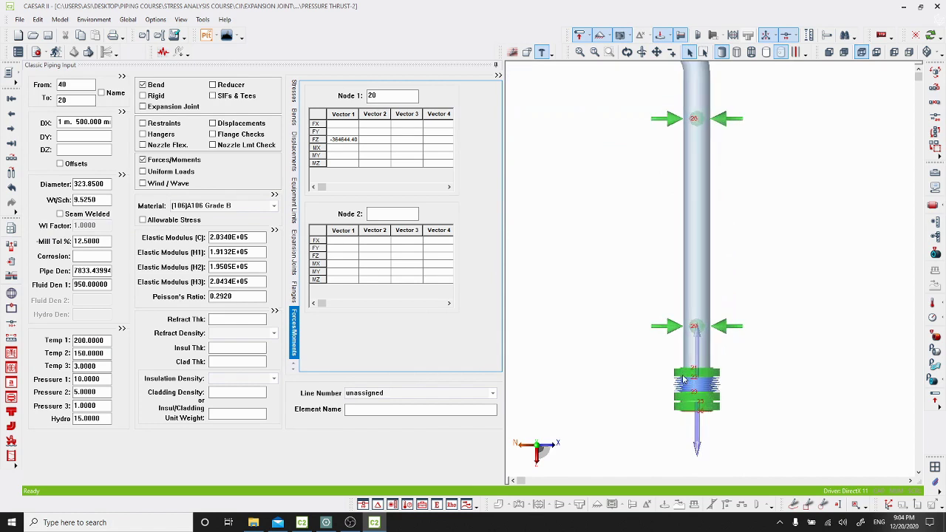
{"action": "scroll", "coordinate": [620, 257], "scroll_direction": "down", "scroll_amount": 2}
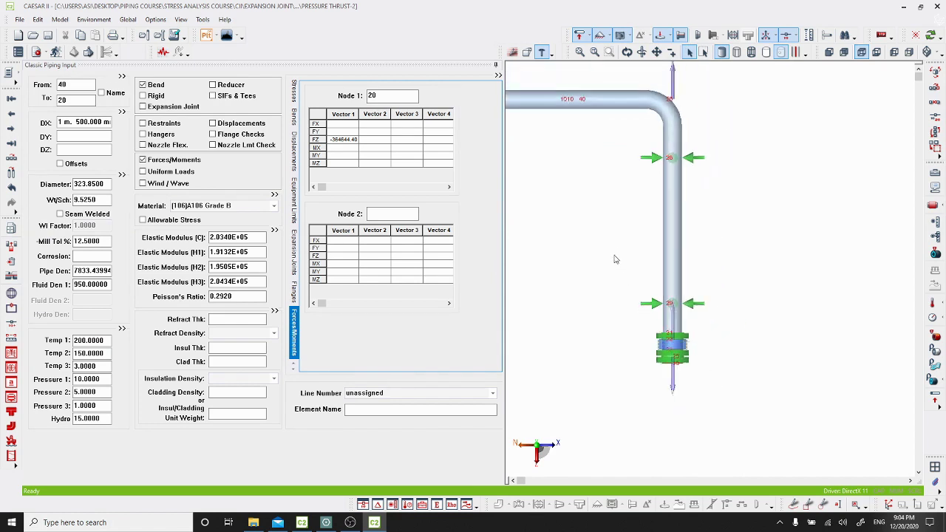
{"action": "left_click", "coordinate": [55, 52]}
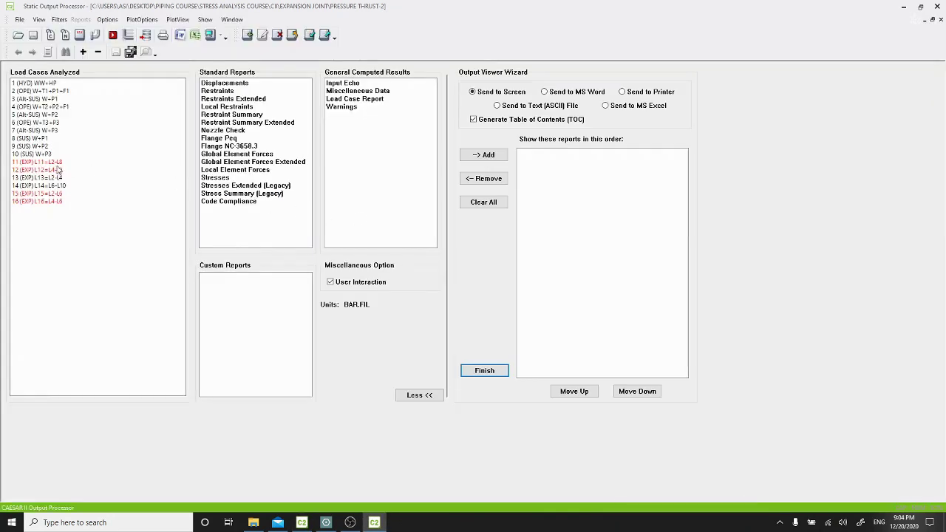
- Examine the restraint loads in the Restraint Summary Extended report for load case 4 (OPE) W+T2+P2+F1
{"action": "left_click", "coordinate": [71, 106]}
{"action": "left_click", "coordinate": [219, 123]}
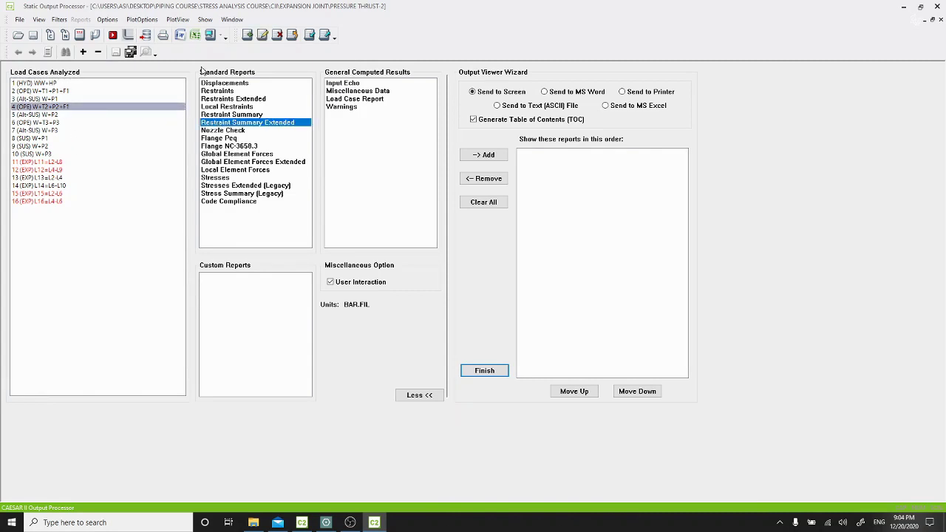
{"action": "left_click", "coordinate": [212, 35]}
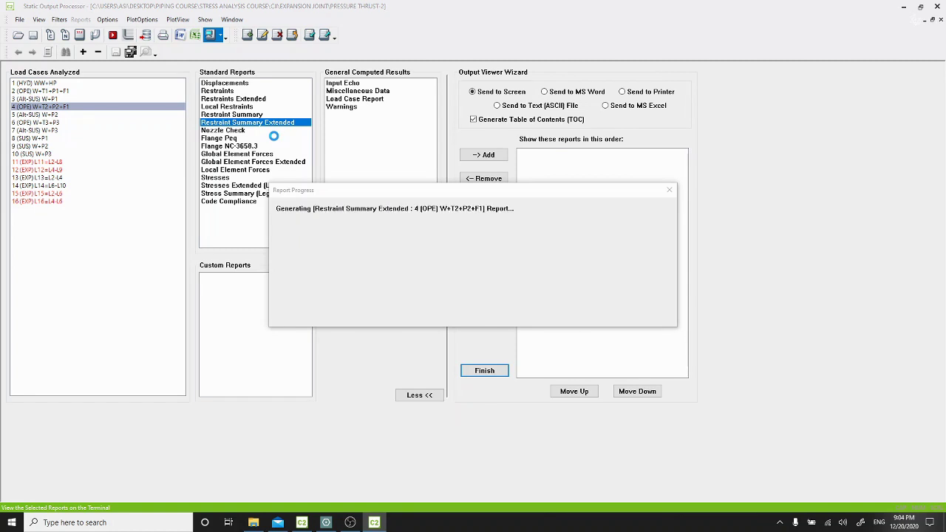
{"action": "scroll", "coordinate": [260, 301], "scroll_direction": "down", "scroll_amount": 1}
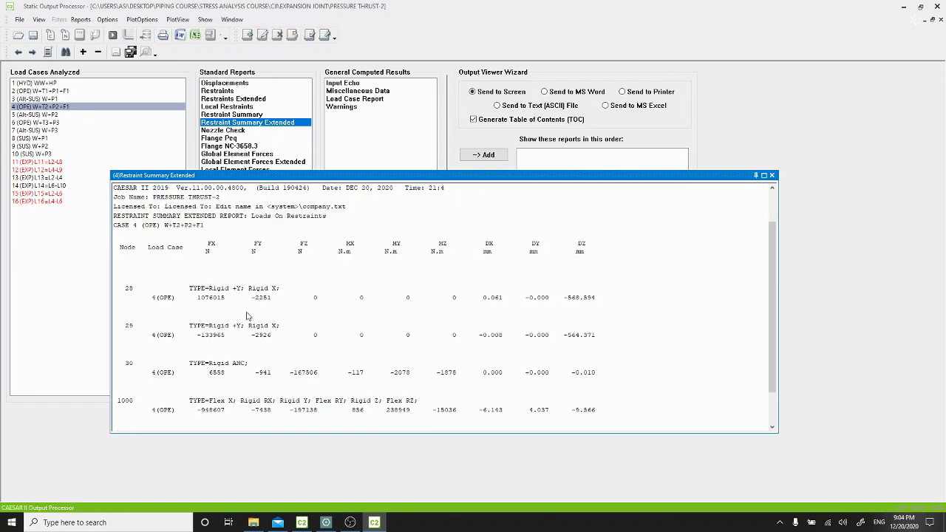
{"action": "scroll", "coordinate": [212, 340], "scroll_direction": "down", "scroll_amount": 1}
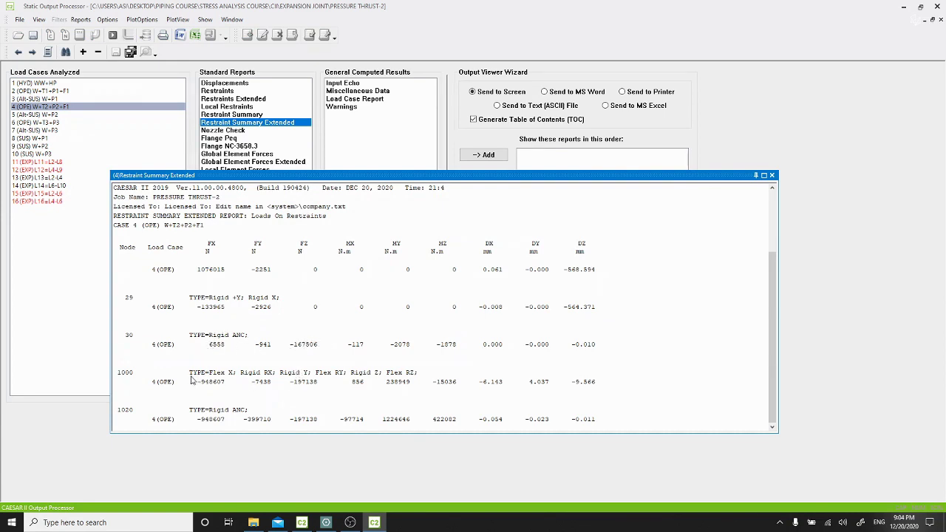
{"action": "left_click", "coordinate": [772, 176]}
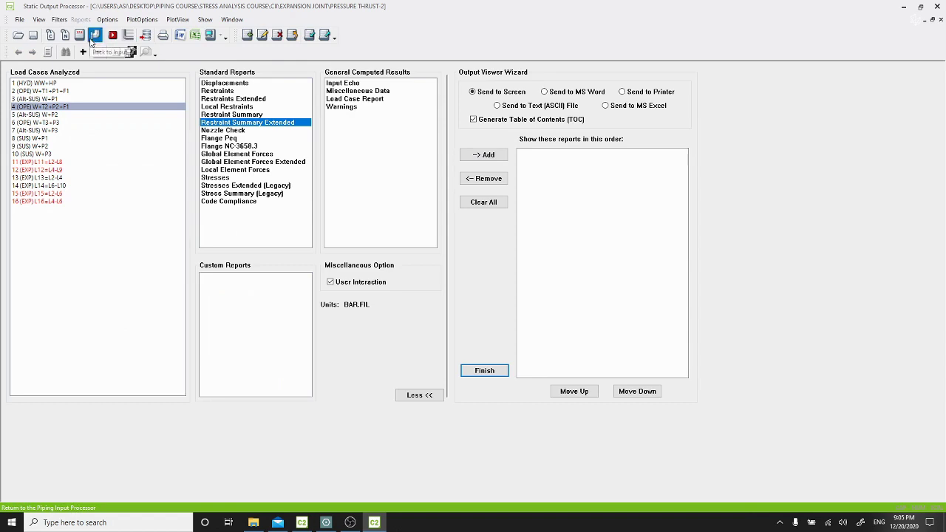
- Return to the piping input and add a Z restraint at node 20 on the bend element 40–20
{"action": "left_click", "coordinate": [92, 41]}
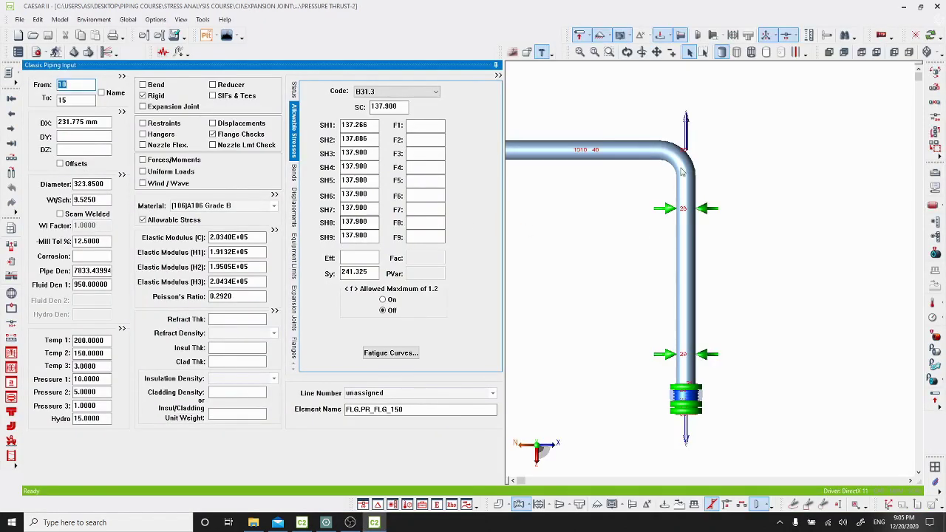
{"action": "left_click", "coordinate": [682, 168]}
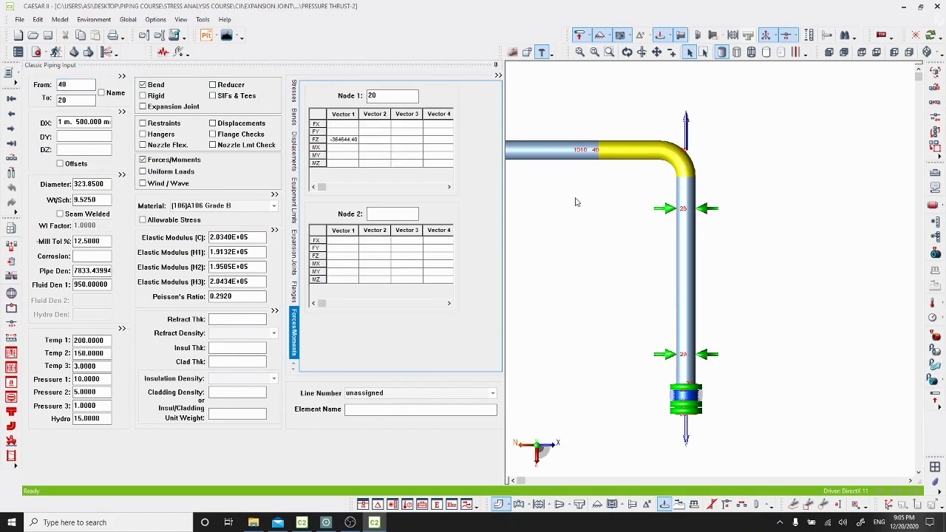
{"action": "left_click", "coordinate": [170, 124]}
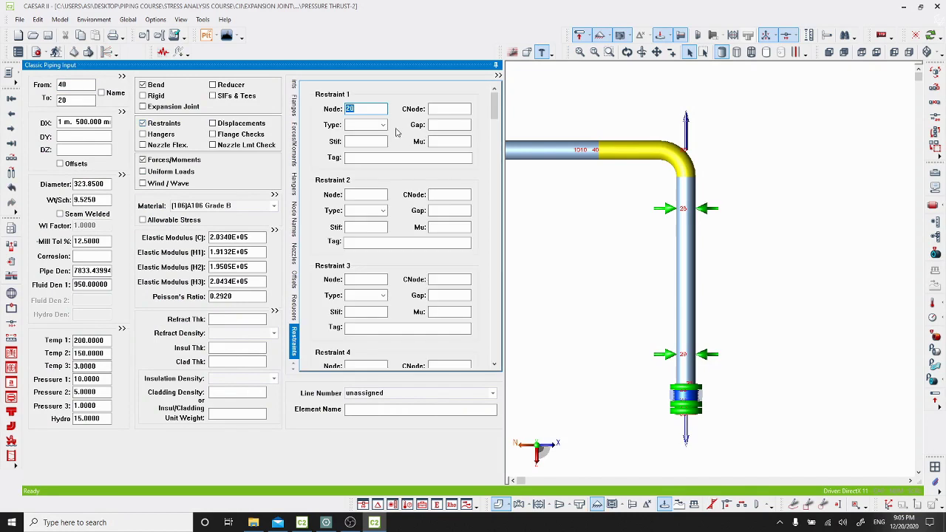
{"action": "left_click", "coordinate": [383, 125]}
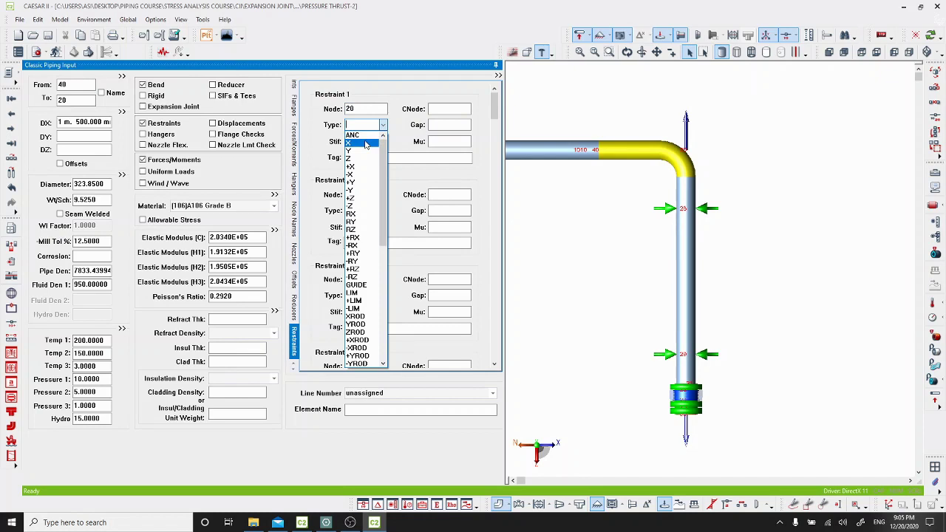
{"action": "left_click", "coordinate": [360, 159]}
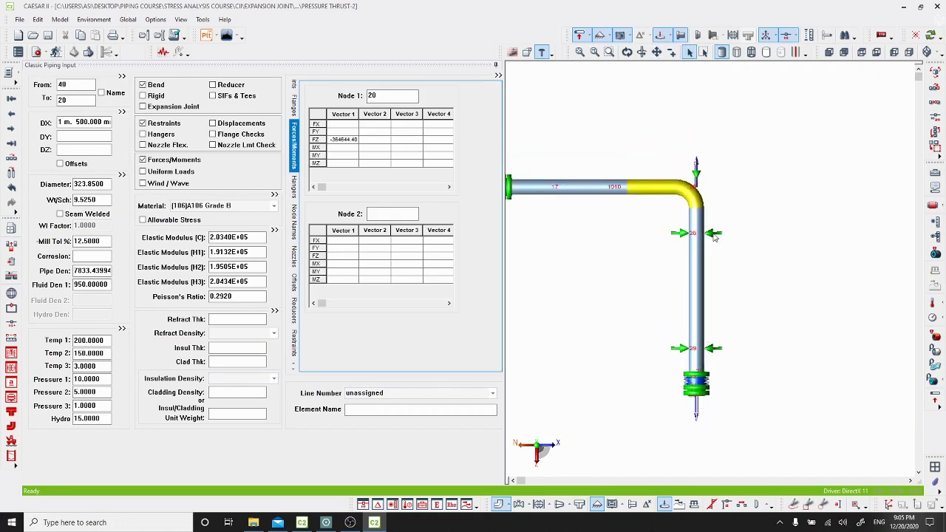
{"action": "scroll", "coordinate": [714, 235], "scroll_direction": "up", "scroll_amount": 2}
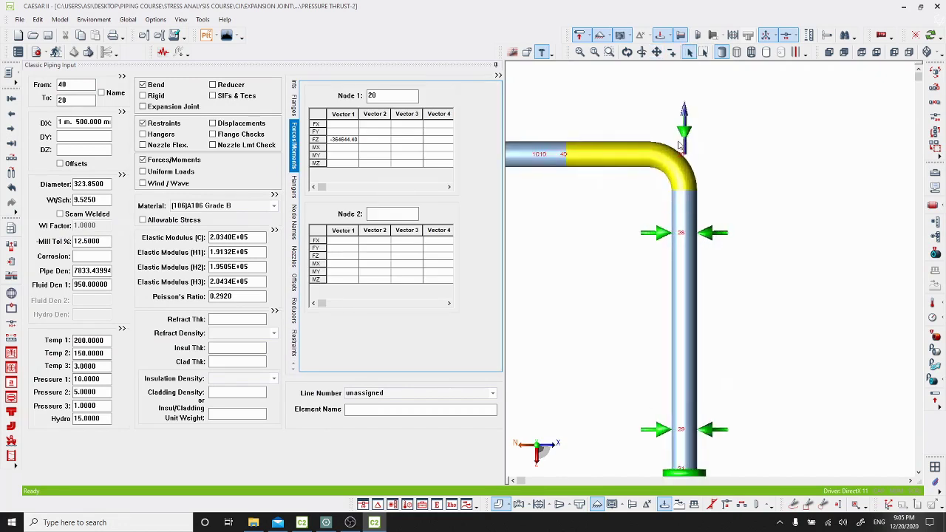
{"action": "left_click", "coordinate": [617, 198]}
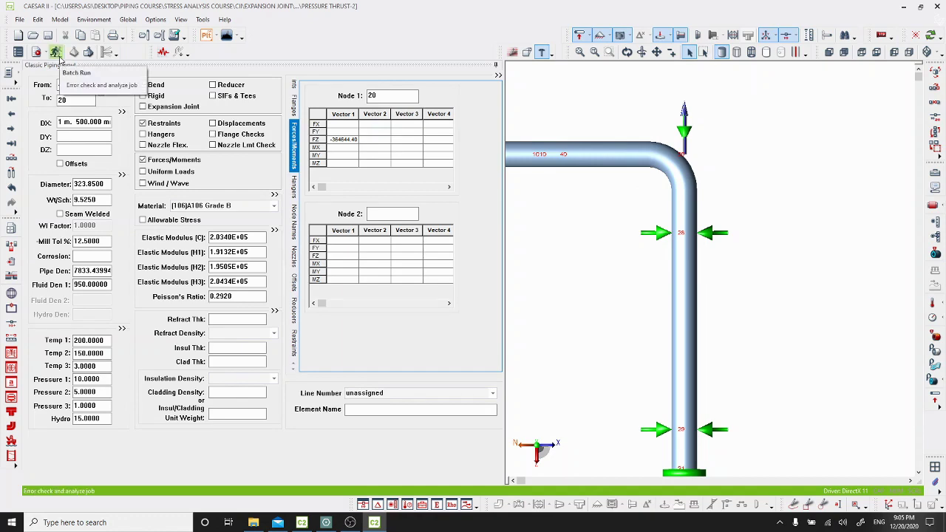
- Rerun the batch analysis and review the Stresses report for load case 11 (EXP) L11=L2-L8
{"action": "left_click", "coordinate": [58, 55]}
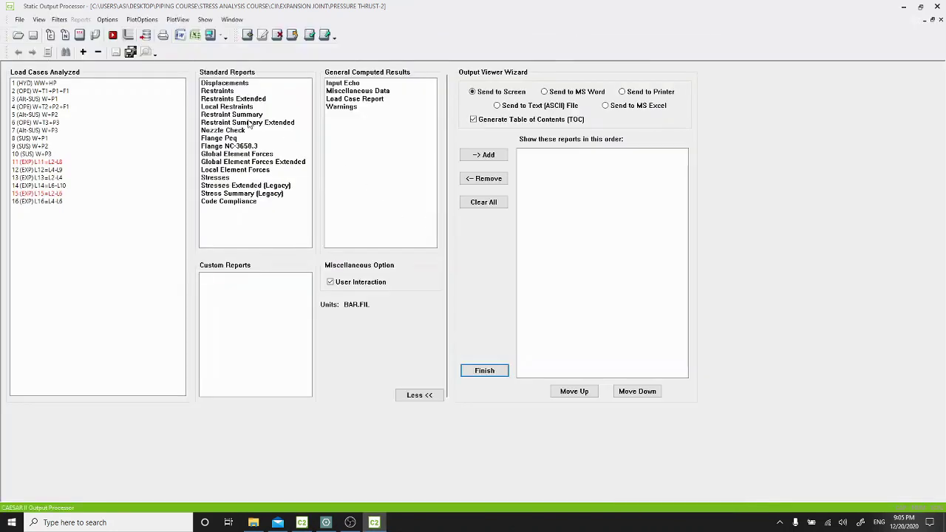
{"action": "left_click", "coordinate": [249, 124]}
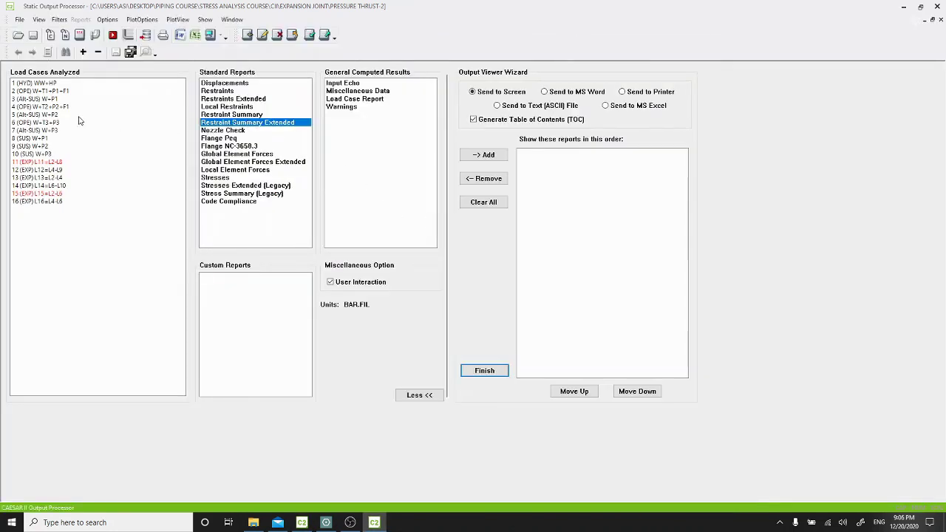
{"action": "left_click", "coordinate": [32, 163]}
{"action": "left_click", "coordinate": [204, 179]}
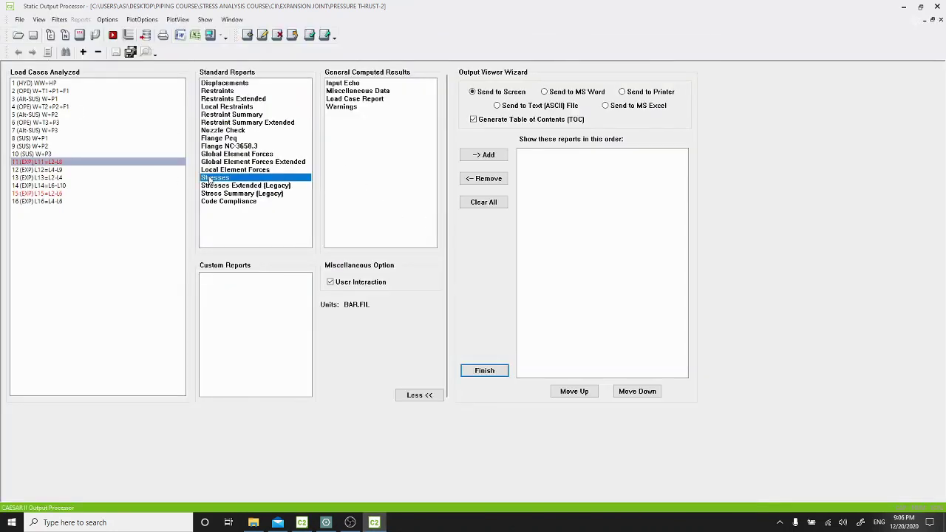
{"action": "left_click", "coordinate": [212, 35]}
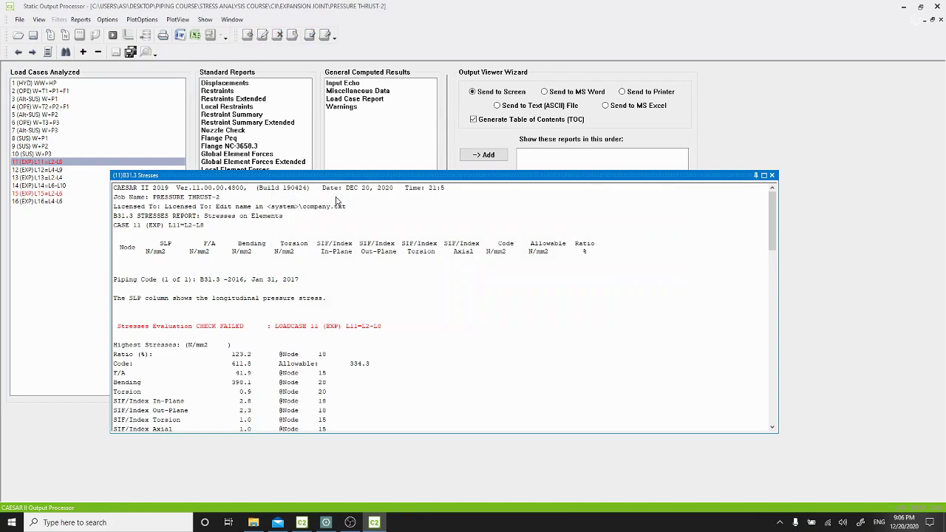
{"action": "scroll", "coordinate": [331, 288], "scroll_direction": "down", "scroll_amount": 10}
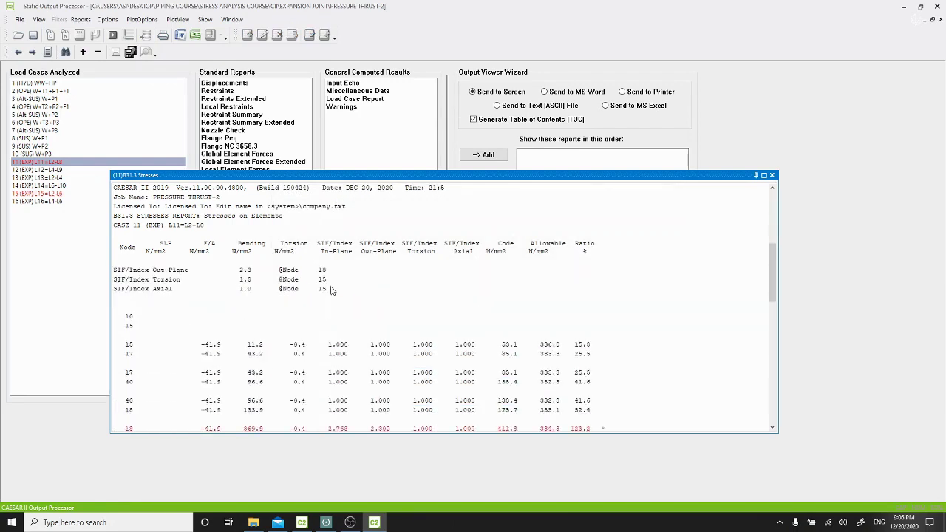
- Check the code stress ratios around the bend, nodes 18 to 28, in the case 11 stresses report and close the report
{"action": "scroll", "coordinate": [331, 290], "scroll_direction": "down", "scroll_amount": 2}
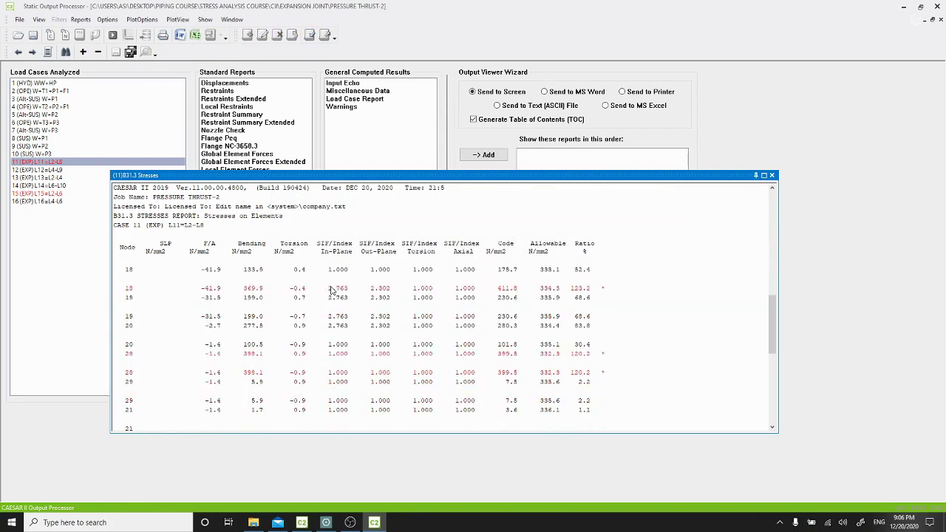
{"action": "left_click", "coordinate": [772, 175]}
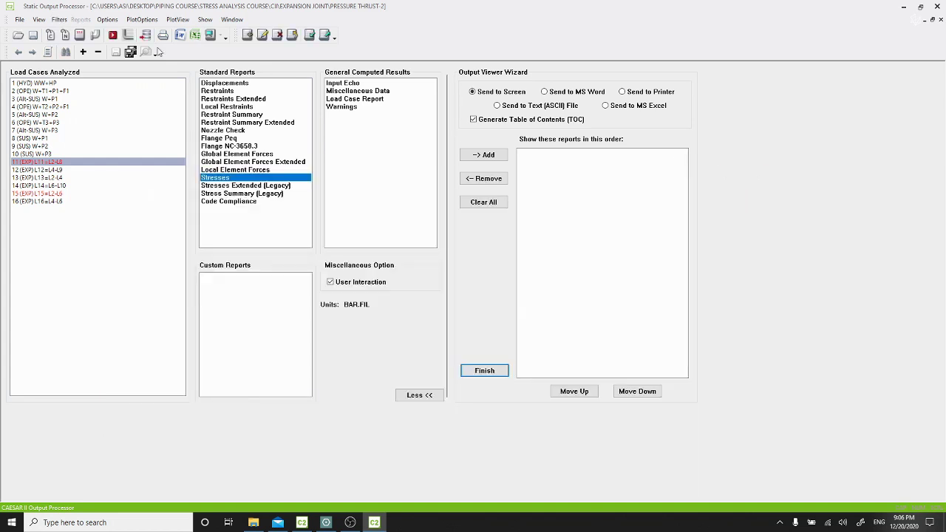
- Animate the hydro test case's volume motion with node numbers displayed, viewing the deformed line from above and in isometric
{"action": "left_click", "coordinate": [112, 35]}
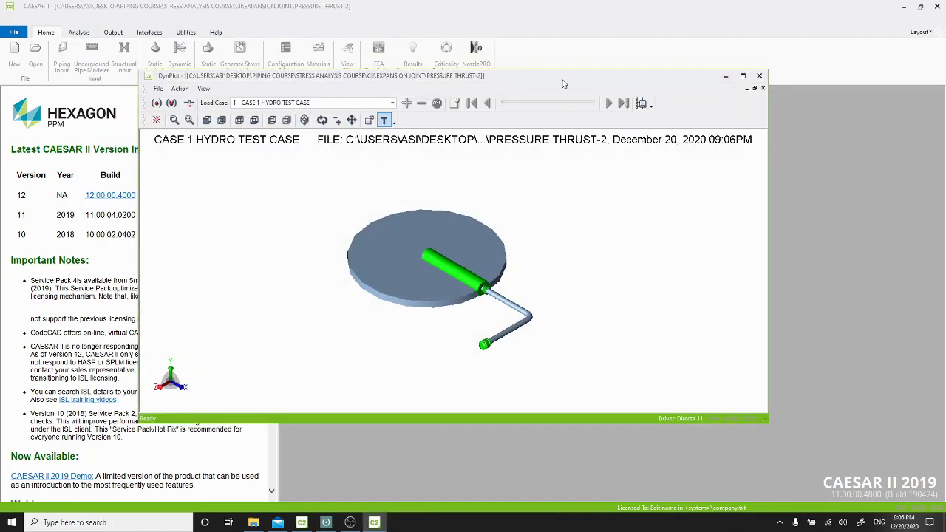
{"action": "double_click", "coordinate": [562, 81]}
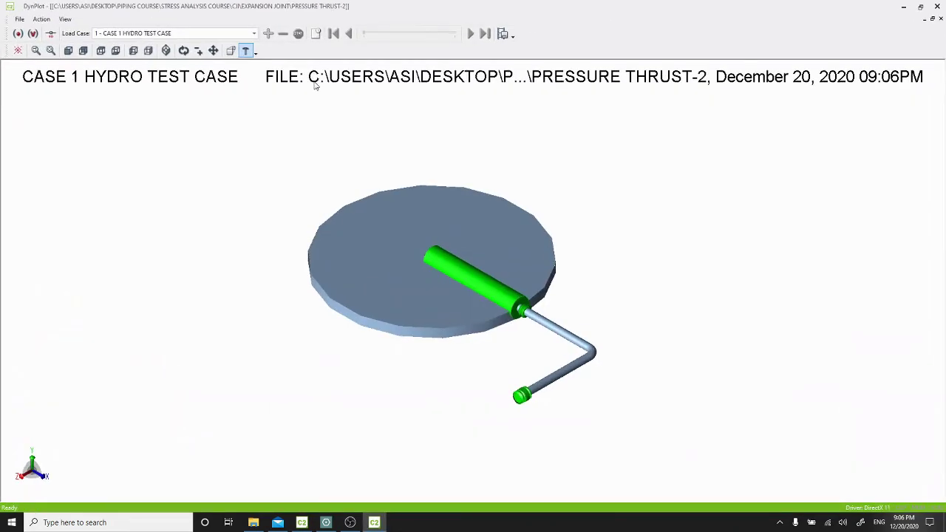
{"action": "left_click", "coordinate": [100, 50]}
{"action": "left_click", "coordinate": [51, 33]}
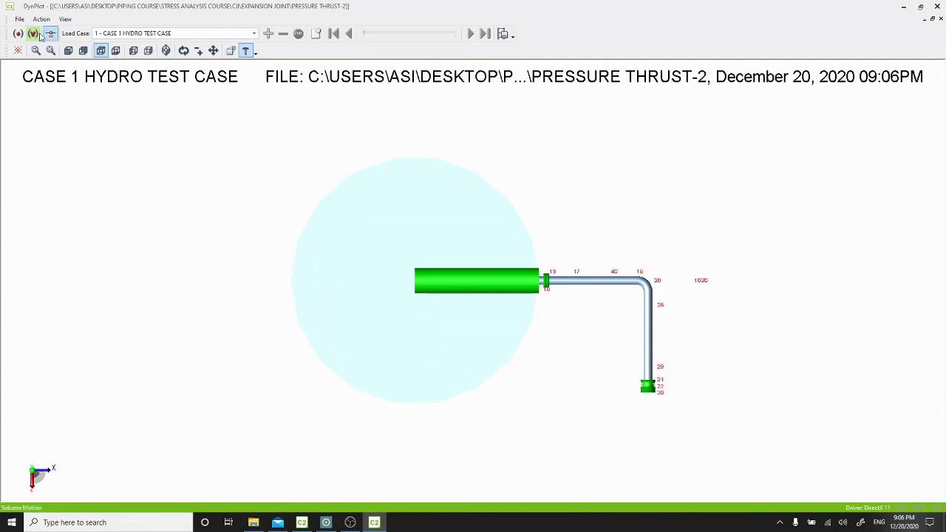
{"action": "left_click", "coordinate": [32, 34]}
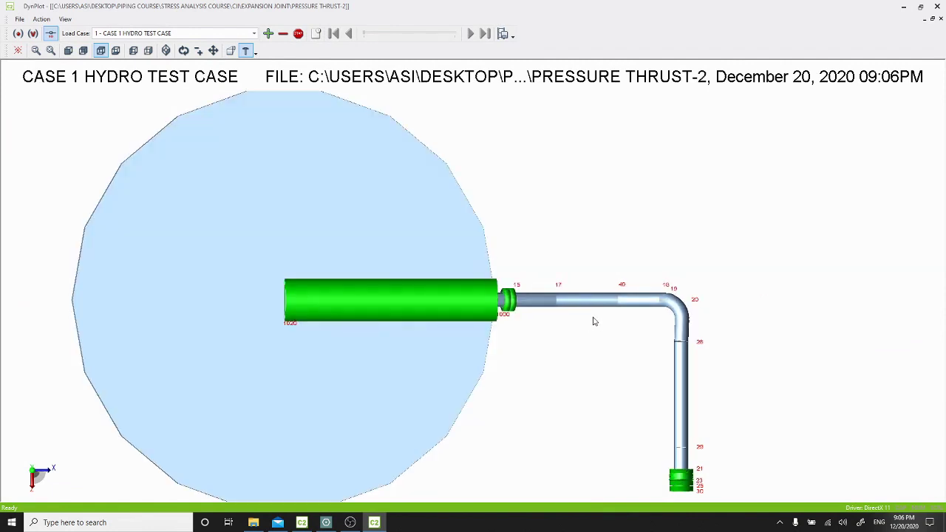
{"action": "left_click", "coordinate": [166, 50]}
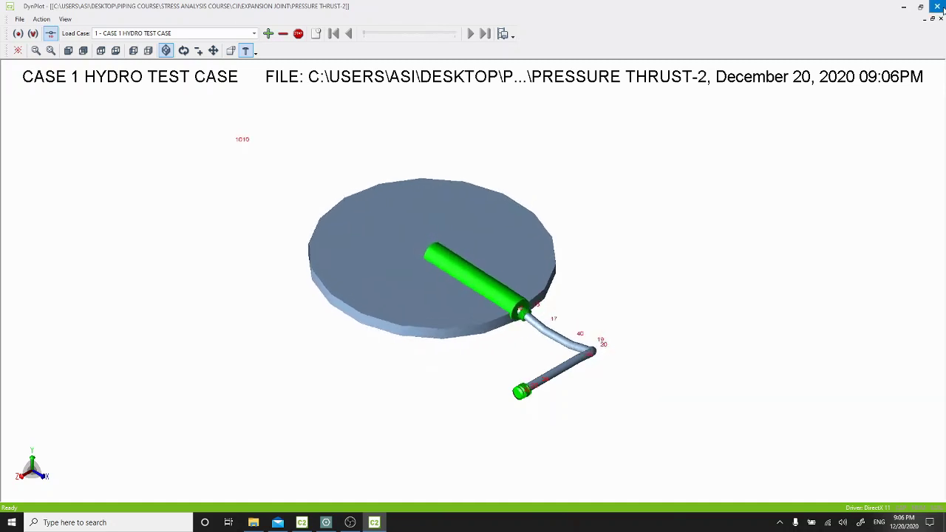
- Close the animation, return to the piping input model, and inspect the guides and force arrow near the expansion joint beyond the bend
{"action": "left_click", "coordinate": [938, 6]}
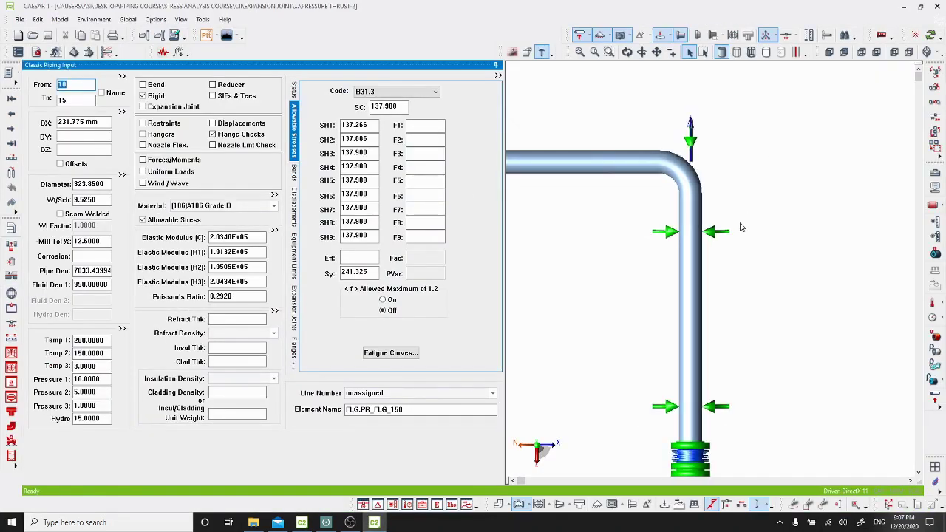
{"action": "scroll", "coordinate": [745, 197], "scroll_direction": "down", "scroll_amount": 2}
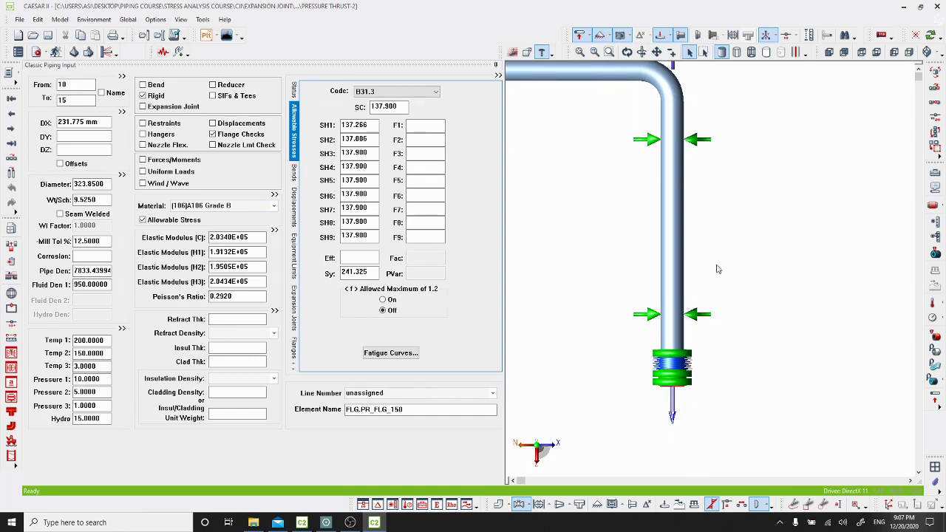